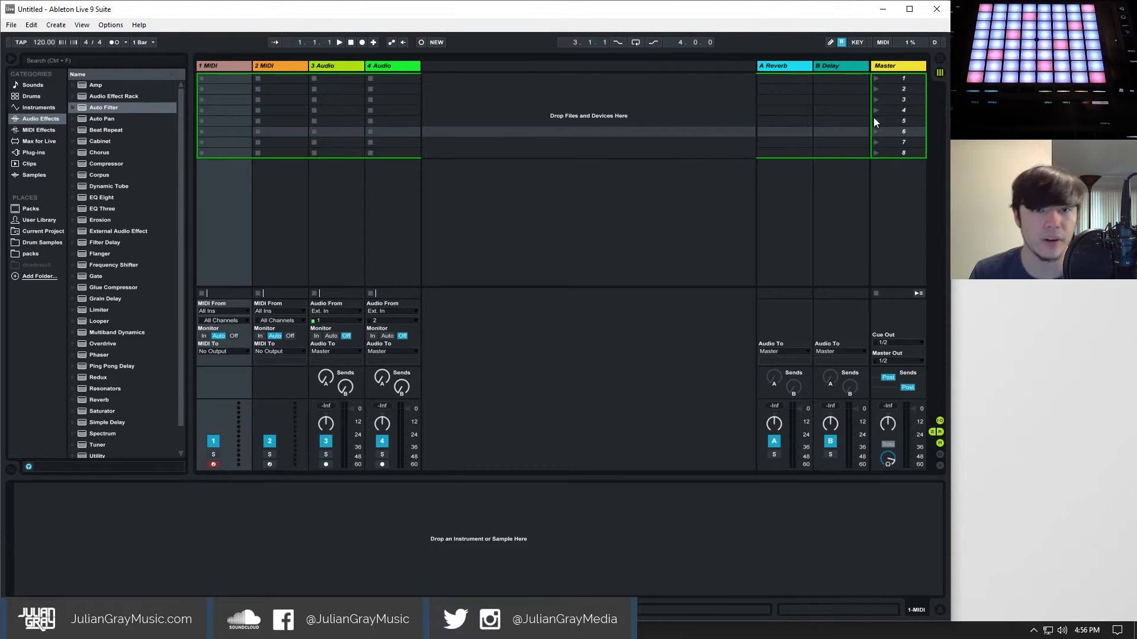
- Group the 3 Audio and 4 Audio tracks together
{"action": "left_click", "coordinate": [389, 67]}
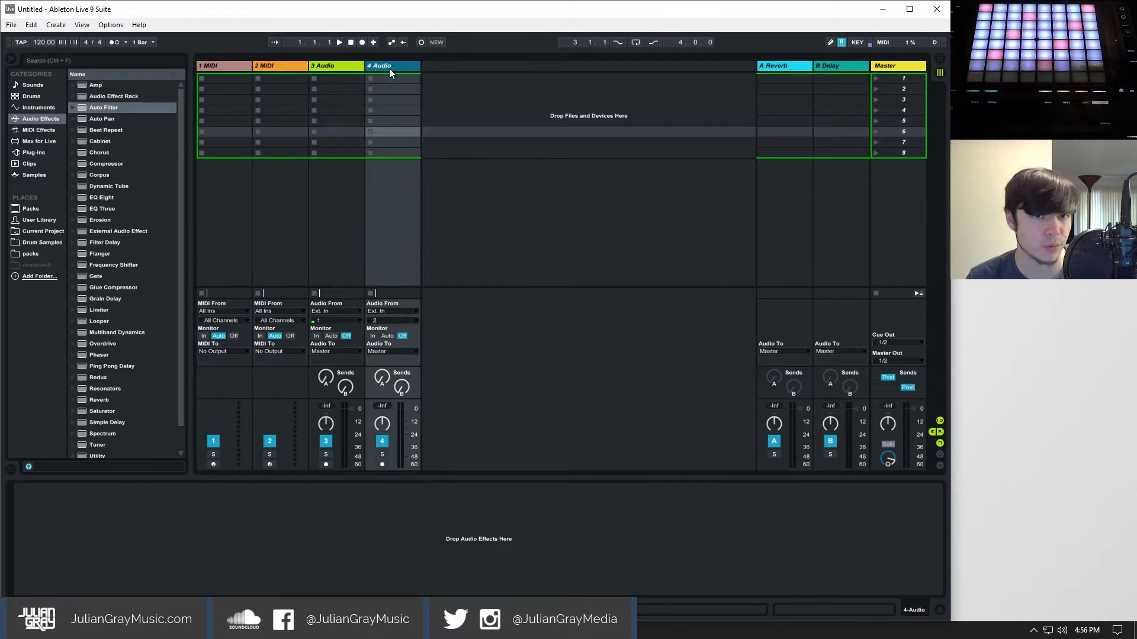
{"action": "left_click", "coordinate": [346, 65], "text": "shift"}
{"action": "right_click", "coordinate": [346, 65]}
{"action": "left_click", "coordinate": [358, 144]}
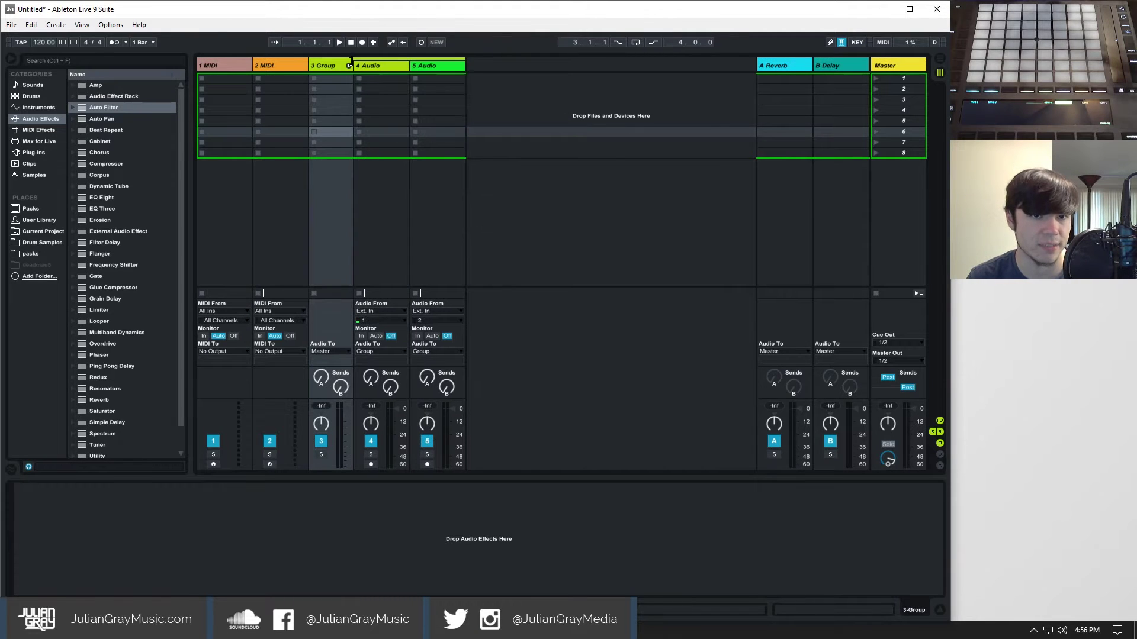
- Ungroup the 3 Group back into separate 3 Audio and 4 Audio tracks
{"action": "left_click", "coordinate": [385, 69]}
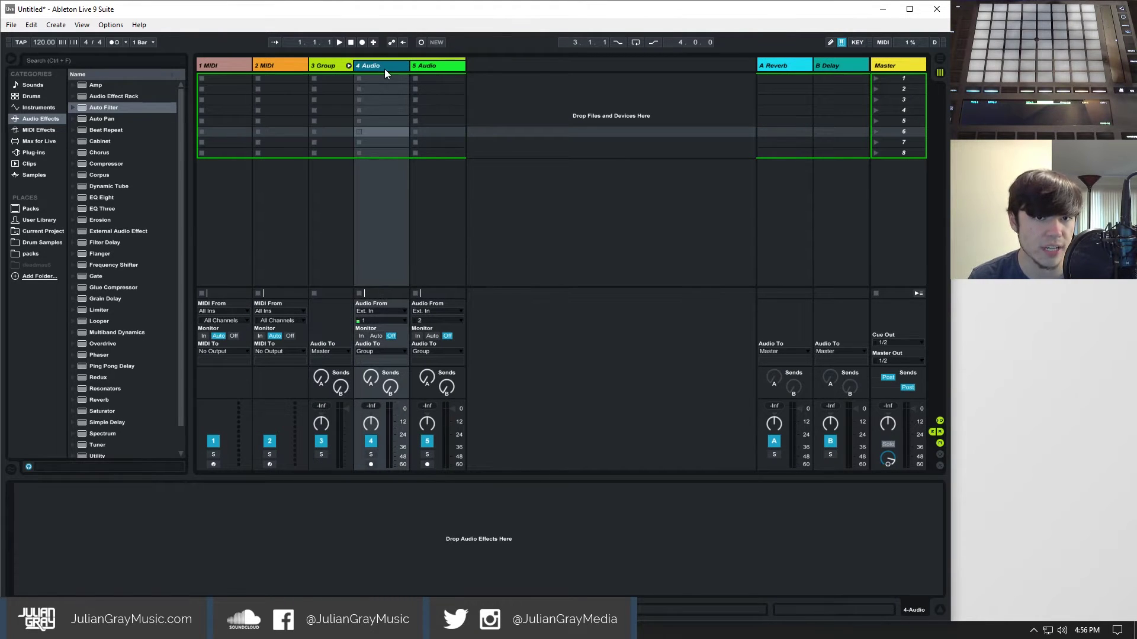
{"action": "left_click", "coordinate": [332, 65]}
{"action": "left_click", "coordinate": [887, 65]}
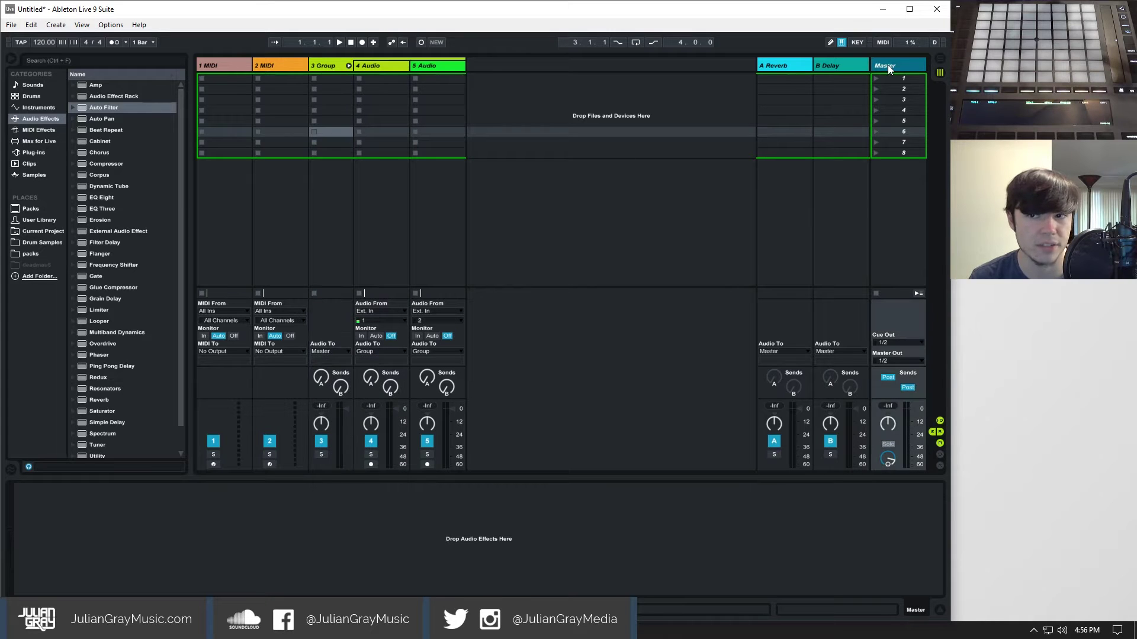
{"action": "left_click", "coordinate": [381, 67]}
{"action": "right_click", "coordinate": [321, 66]}
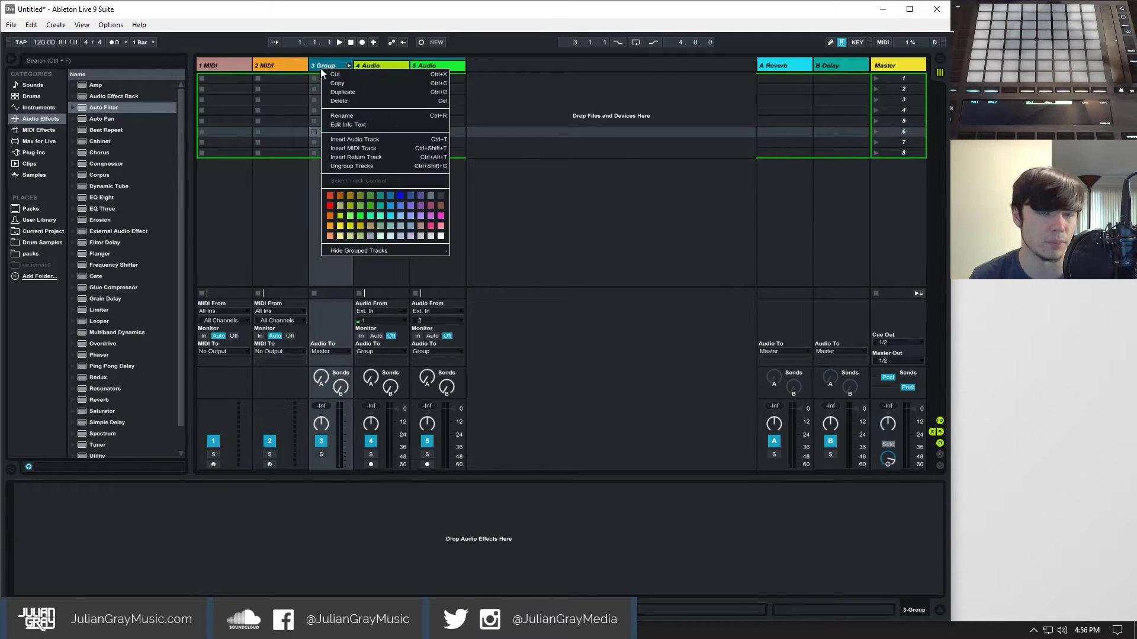
{"action": "left_click", "coordinate": [346, 165]}
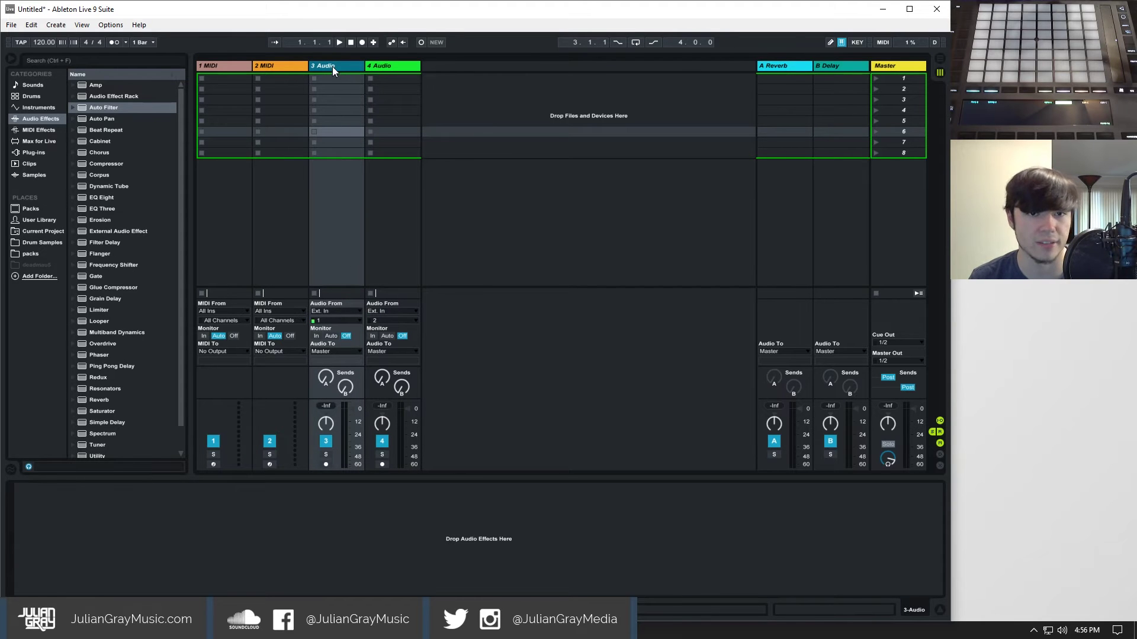
- Insert a new audio track, 5 Audio, after 4 Audio
{"action": "left_click", "coordinate": [906, 65]}
{"action": "left_click", "coordinate": [341, 66]}
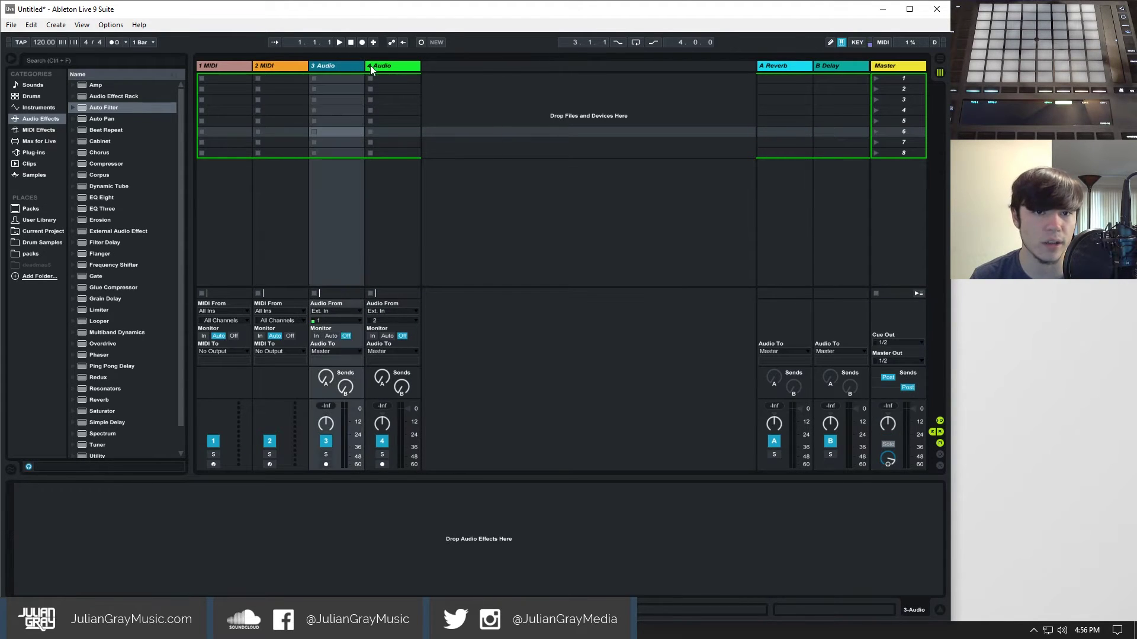
{"action": "right_click", "coordinate": [370, 65]}
{"action": "left_click", "coordinate": [410, 154]}
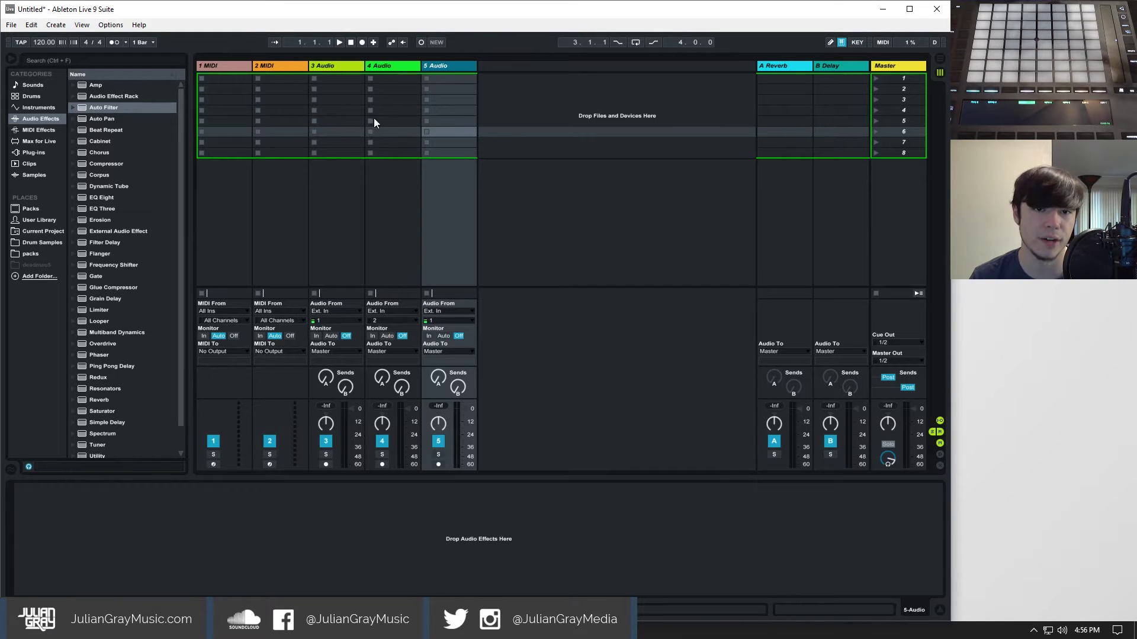
- Select clip slots on 3 Audio and 4 Audio, ending with 3 Audio selected
{"action": "left_click", "coordinate": [396, 78]}
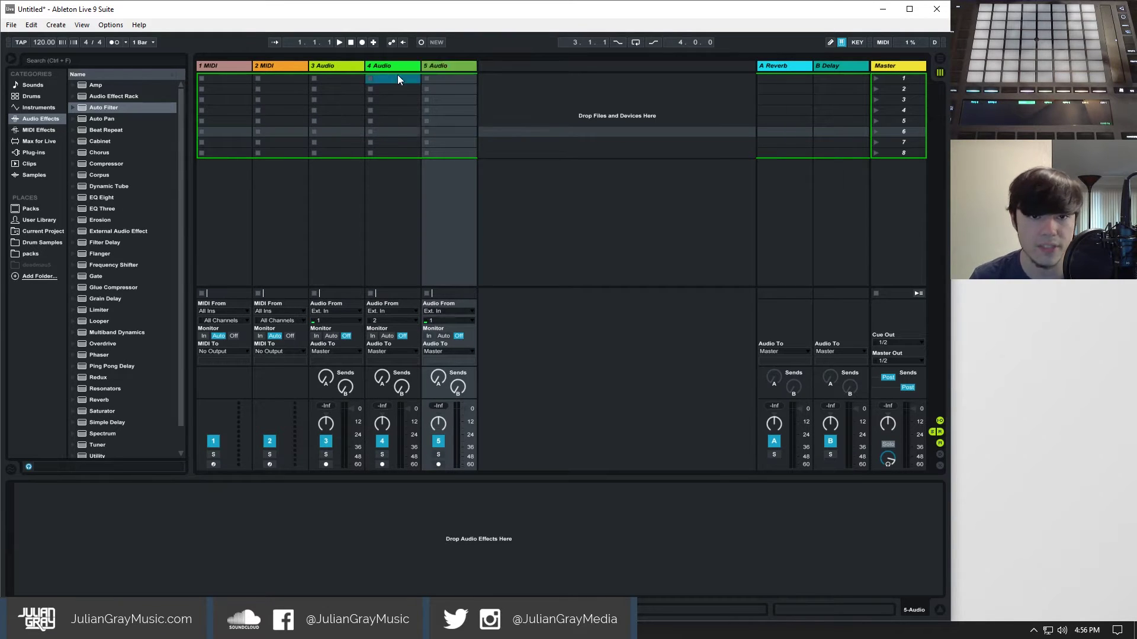
{"action": "left_click", "coordinate": [350, 78]}
{"action": "left_click", "coordinate": [398, 79]}
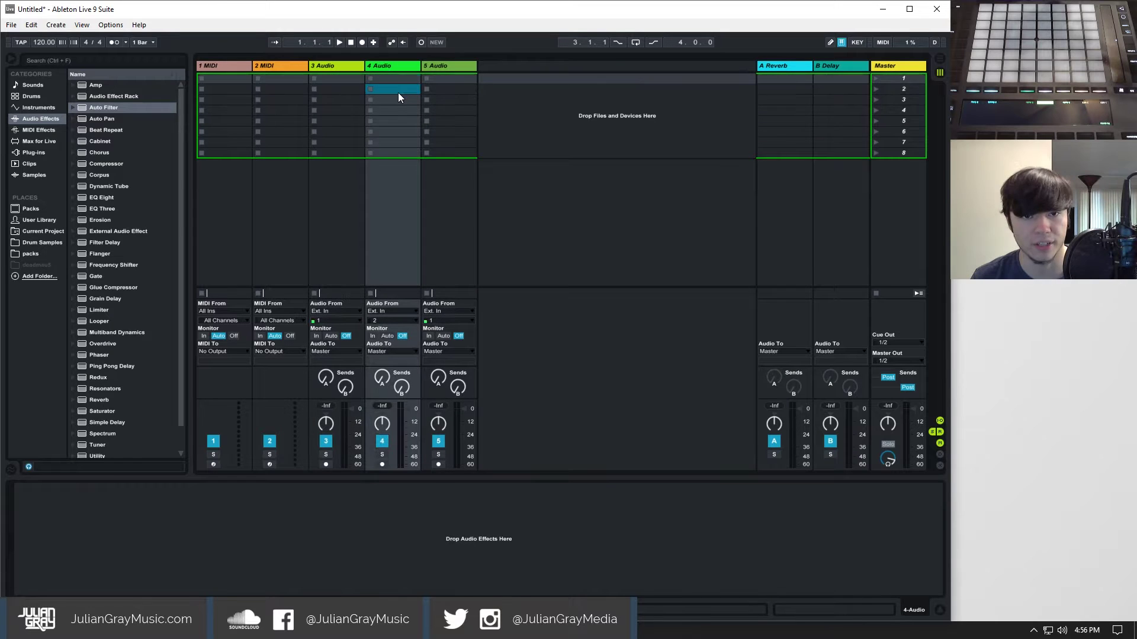
{"action": "left_click", "coordinate": [398, 90]}
{"action": "left_click", "coordinate": [397, 100]}
{"action": "left_click", "coordinate": [354, 89]}
{"action": "left_click", "coordinate": [387, 78]}
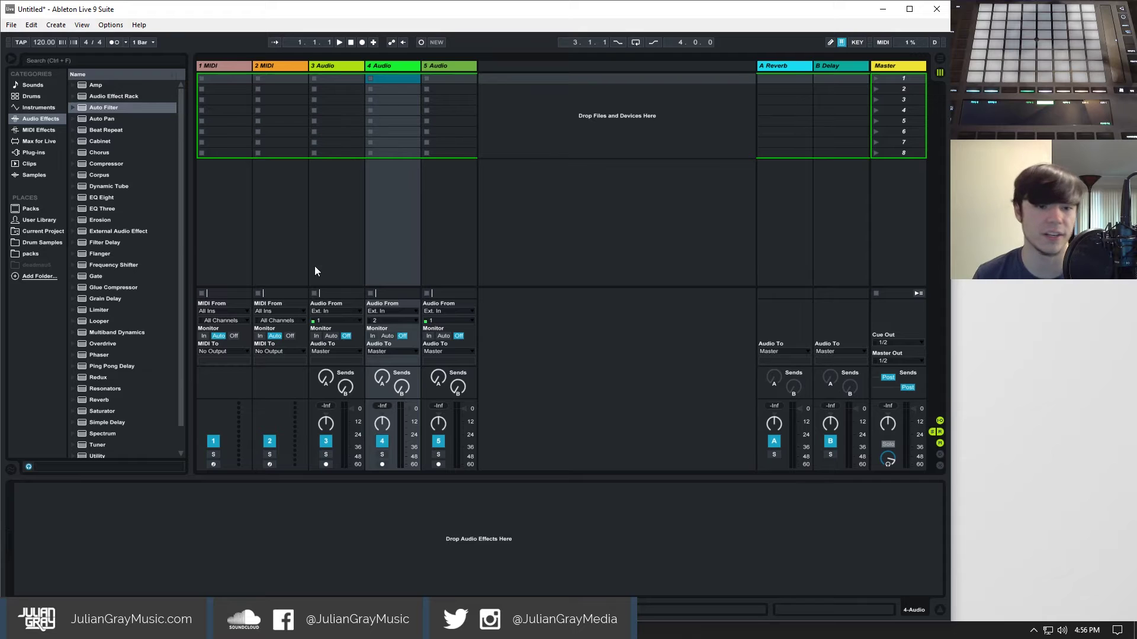
{"action": "left_click", "coordinate": [339, 68]}
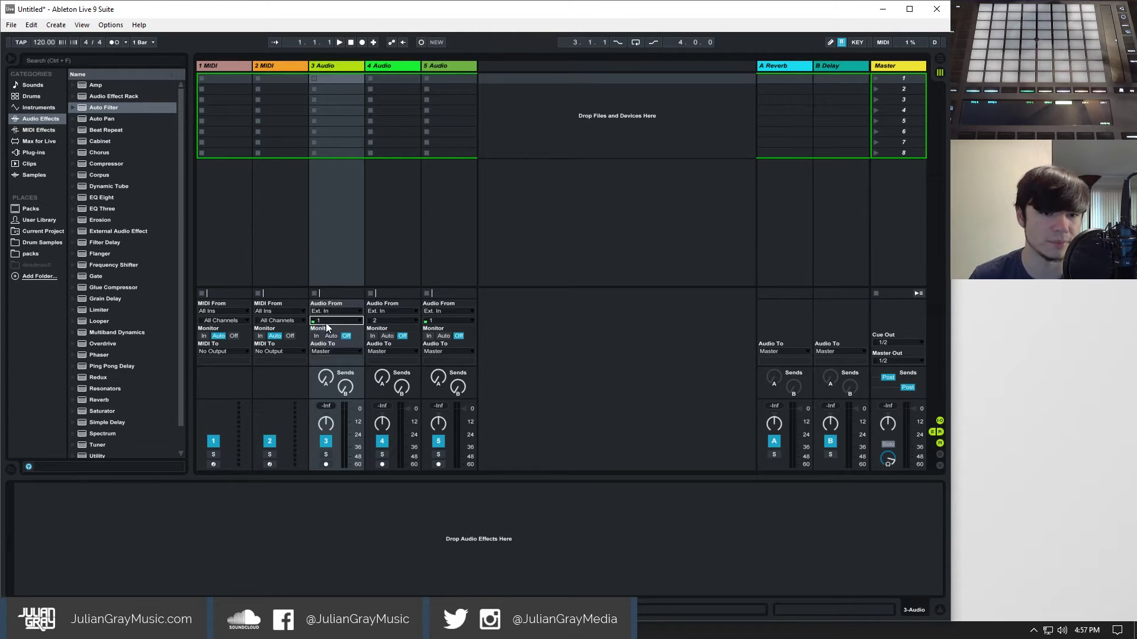
{"action": "left_click", "coordinate": [330, 311]}
{"action": "left_click", "coordinate": [329, 319]}
{"action": "left_click", "coordinate": [325, 320]}
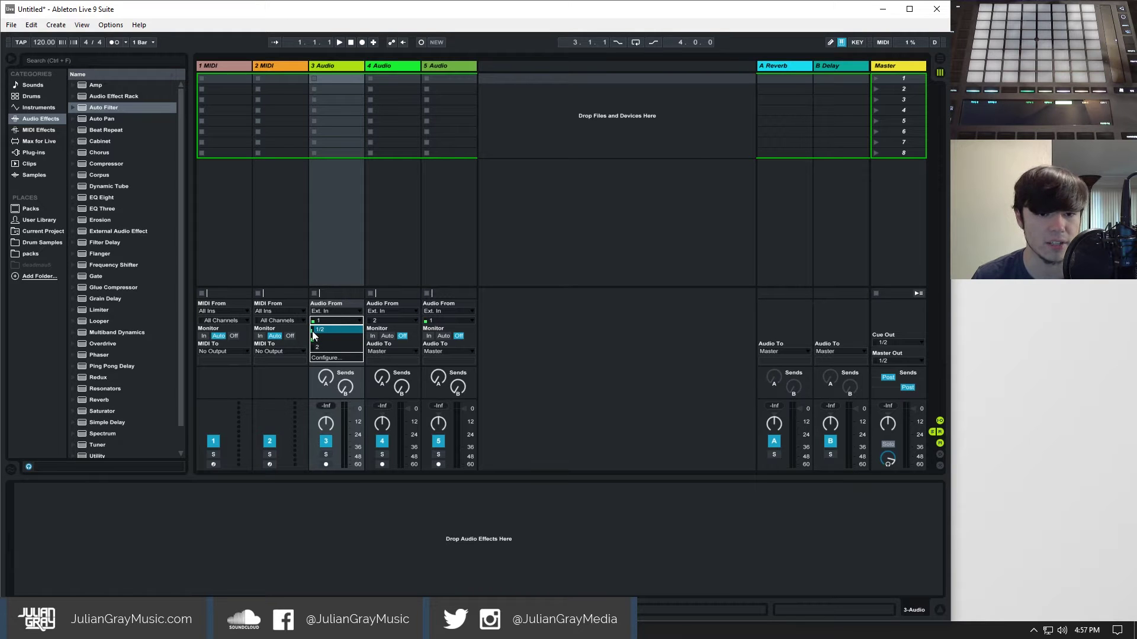
{"action": "left_click", "coordinate": [324, 338]}
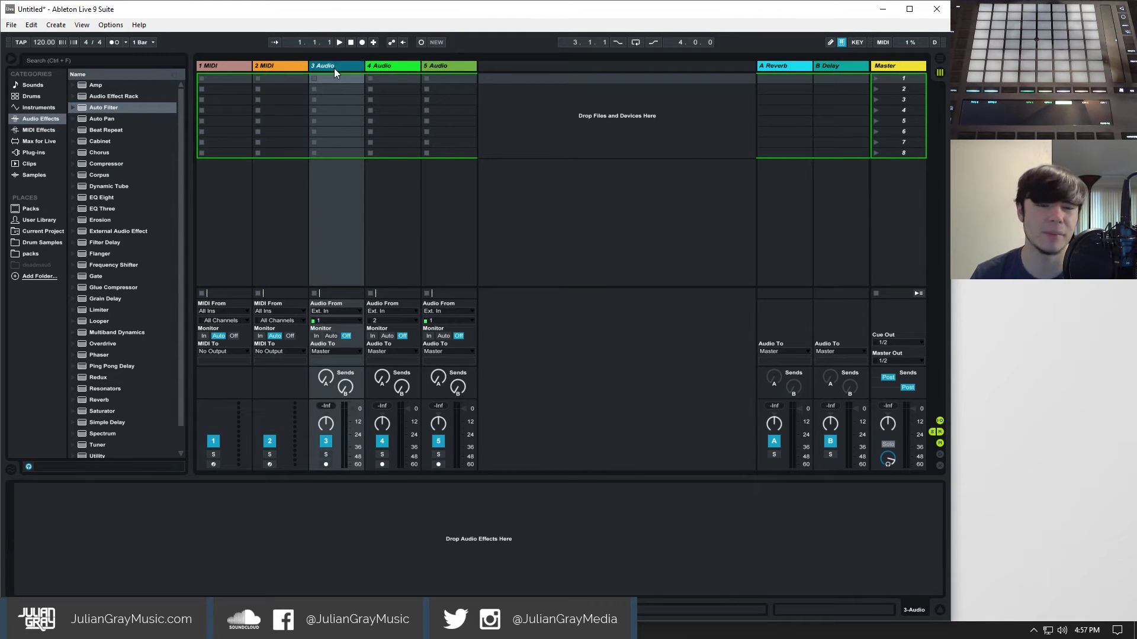
{"action": "left_click", "coordinate": [323, 311]}
{"action": "left_click", "coordinate": [323, 310]}
{"action": "left_click", "coordinate": [323, 312]}
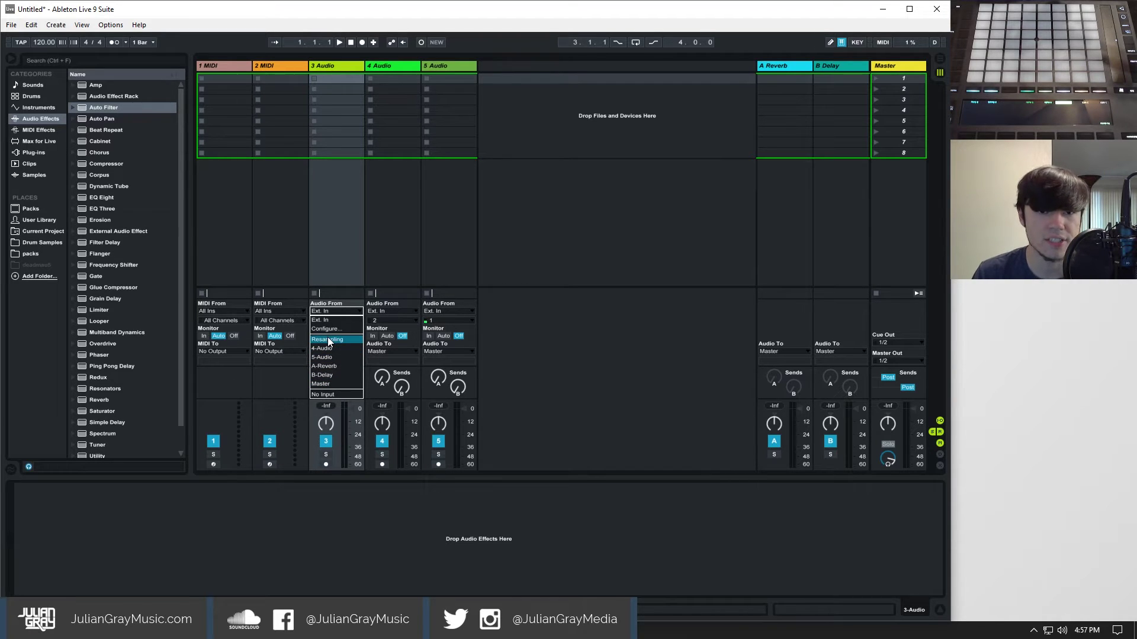
{"action": "left_click", "coordinate": [392, 67]}
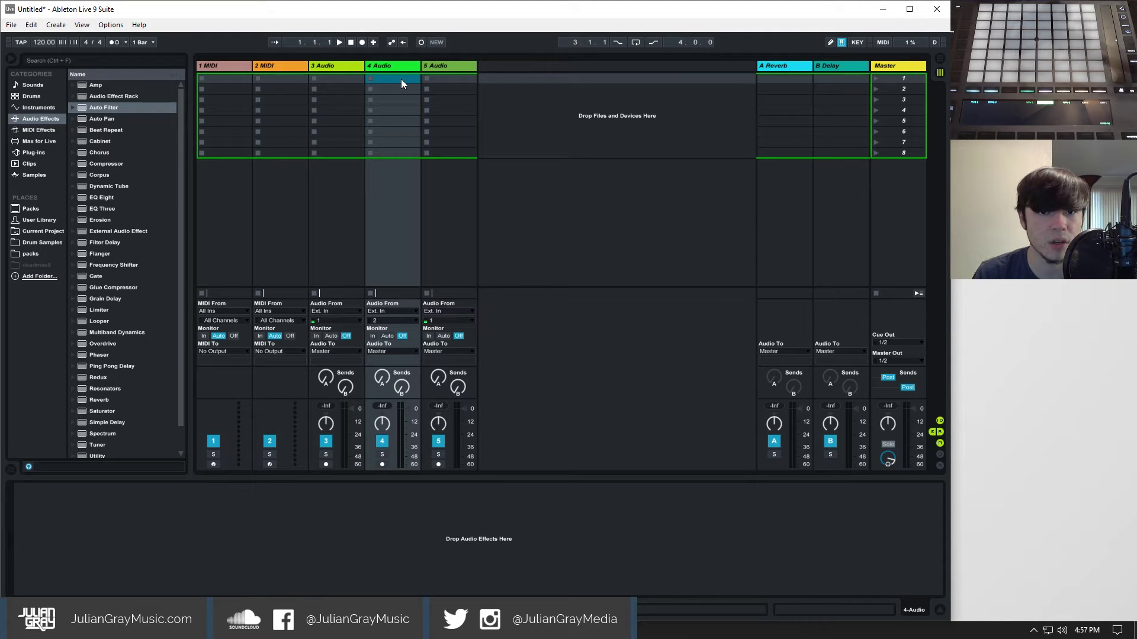
- Group the 4 and 5 Audio tracks with Ctrl+G
{"action": "right_click", "coordinate": [457, 62]}
{"action": "left_click", "coordinate": [492, 148]}
{"action": "key", "text": "ctrl+g"}
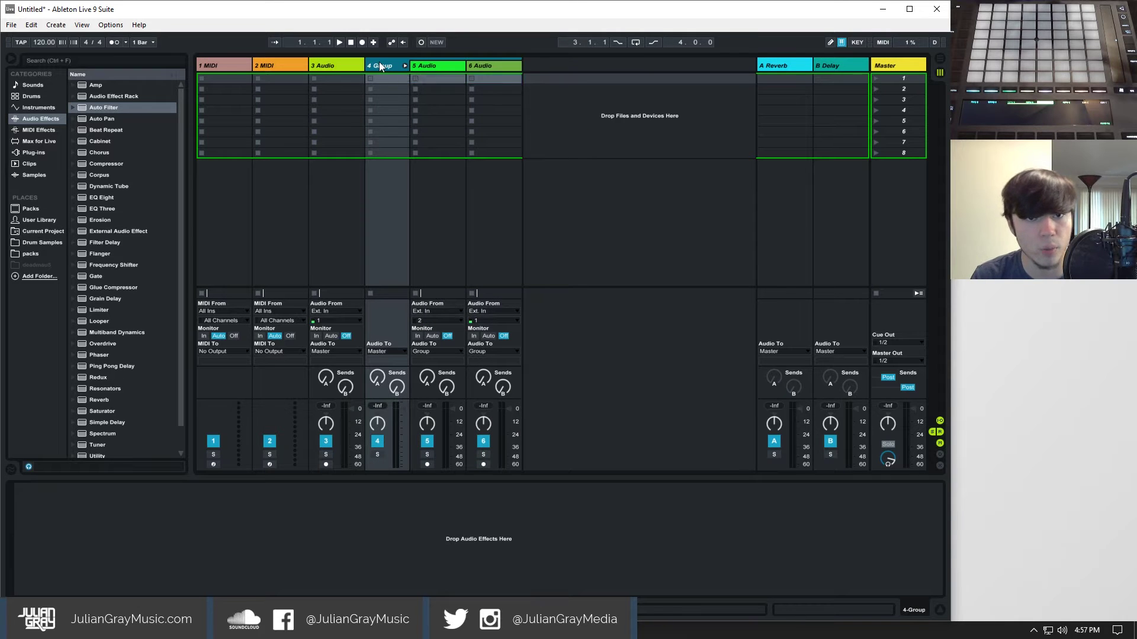
- Fold the new group and move it ahead of 3 Audio
{"action": "left_click", "coordinate": [332, 66]}
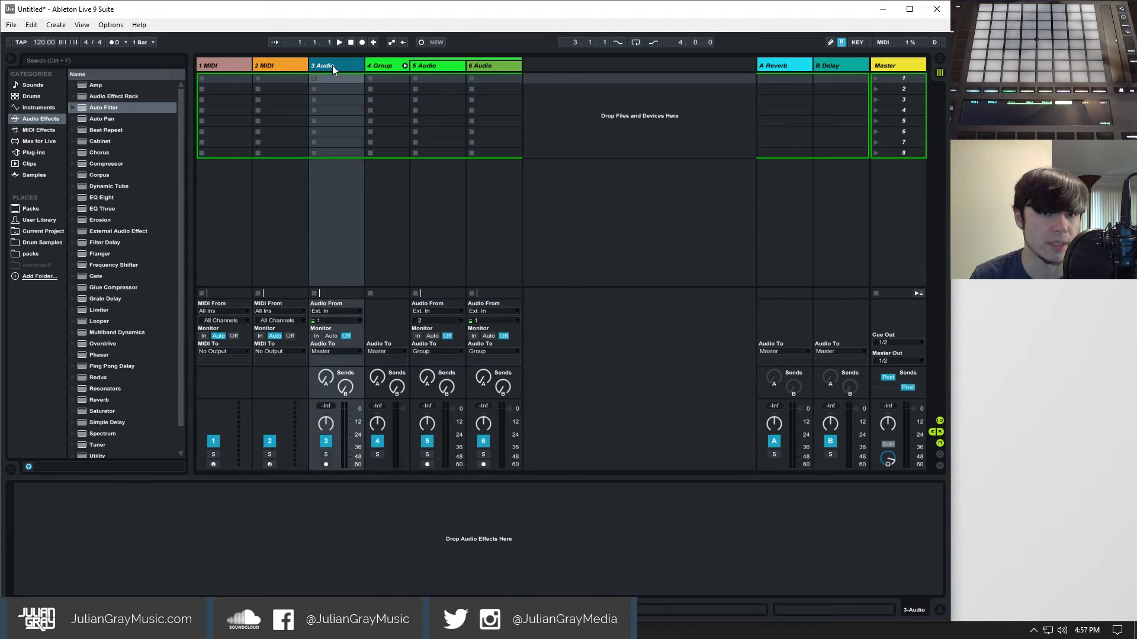
{"action": "left_click", "coordinate": [281, 61]}
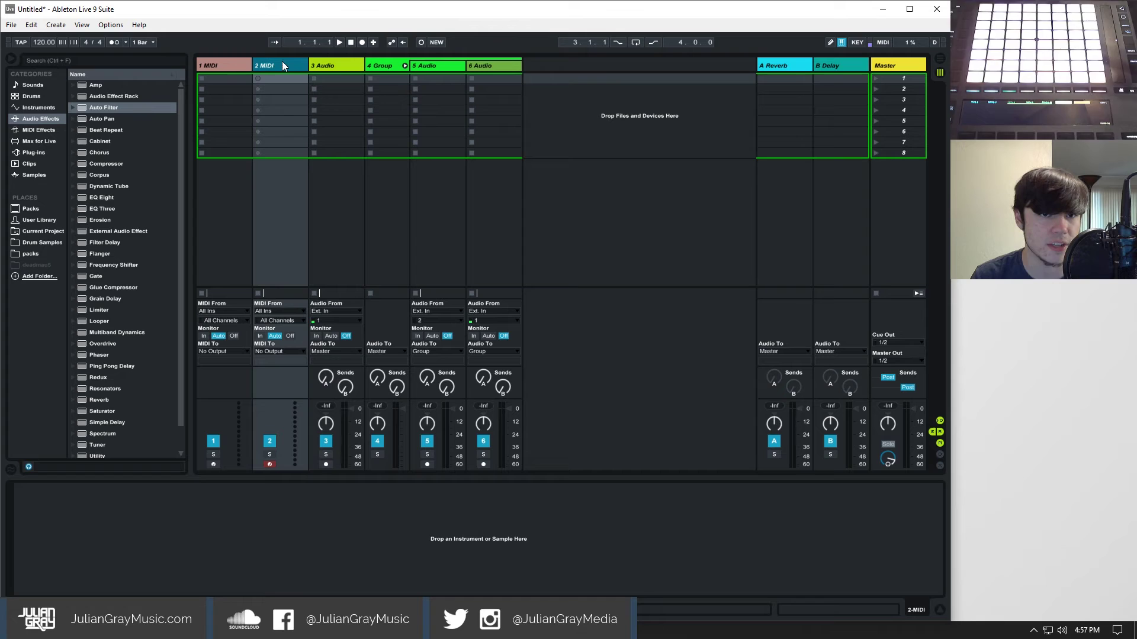
{"action": "left_click", "coordinate": [378, 62]}
{"action": "left_click", "coordinate": [406, 66]}
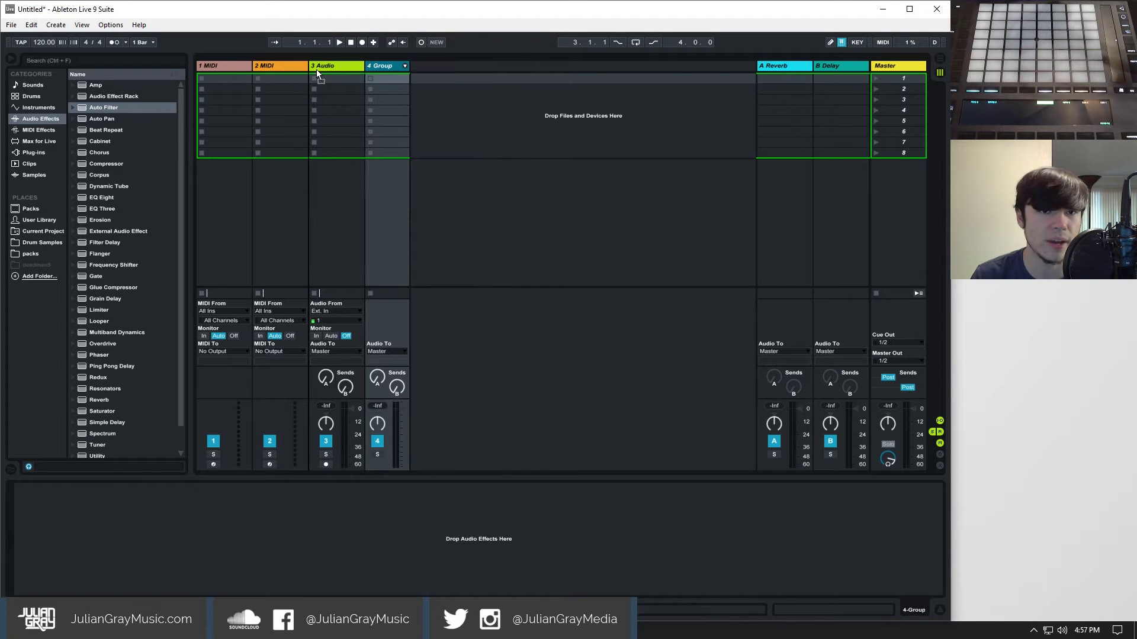
{"action": "left_click_drag", "start_coordinate": [316, 69], "coordinate": [316, 69]}
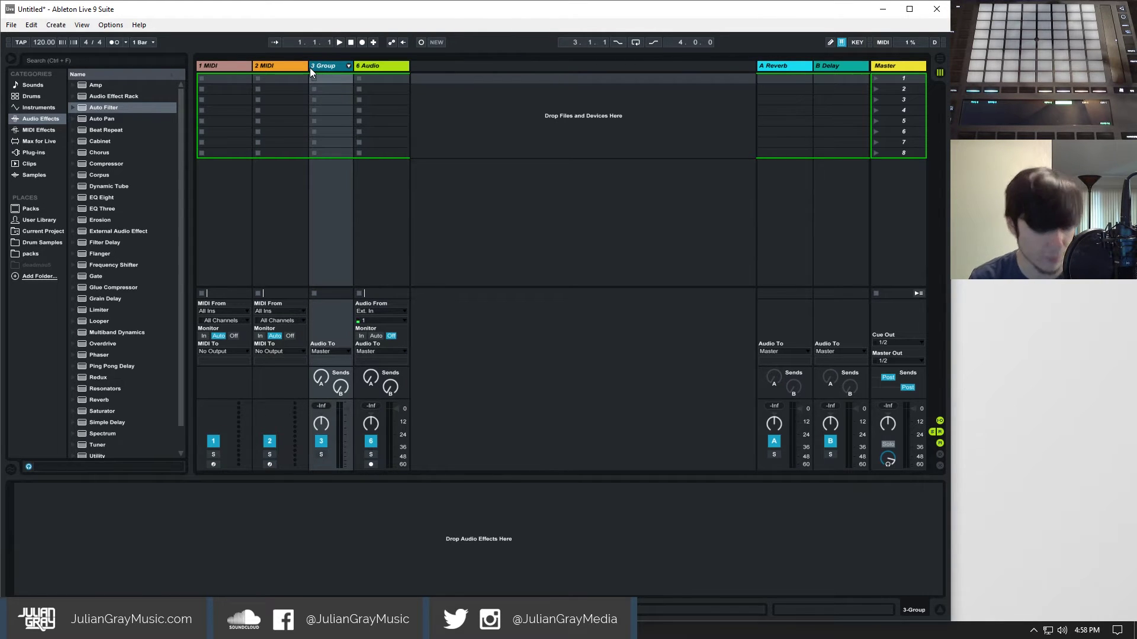
- Review the new layout by selecting the 2 MIDI, 3 Group and 6 Audio tracks
{"action": "left_click", "coordinate": [296, 63]}
{"action": "right_click", "coordinate": [290, 61]}
{"action": "left_click", "coordinate": [267, 65]}
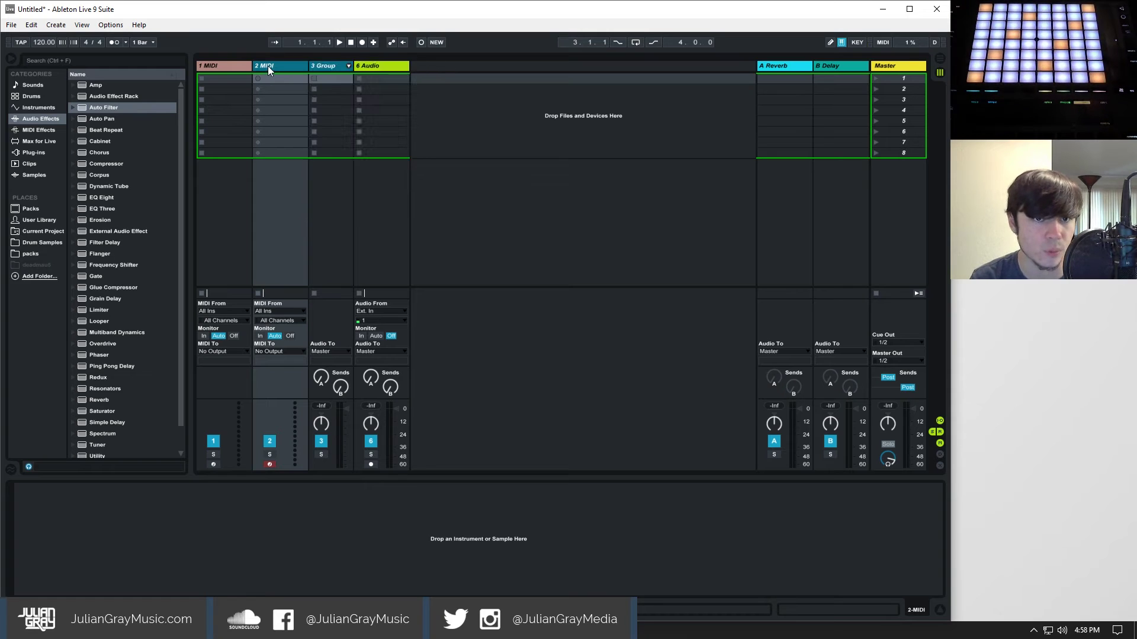
{"action": "left_click", "coordinate": [322, 64]}
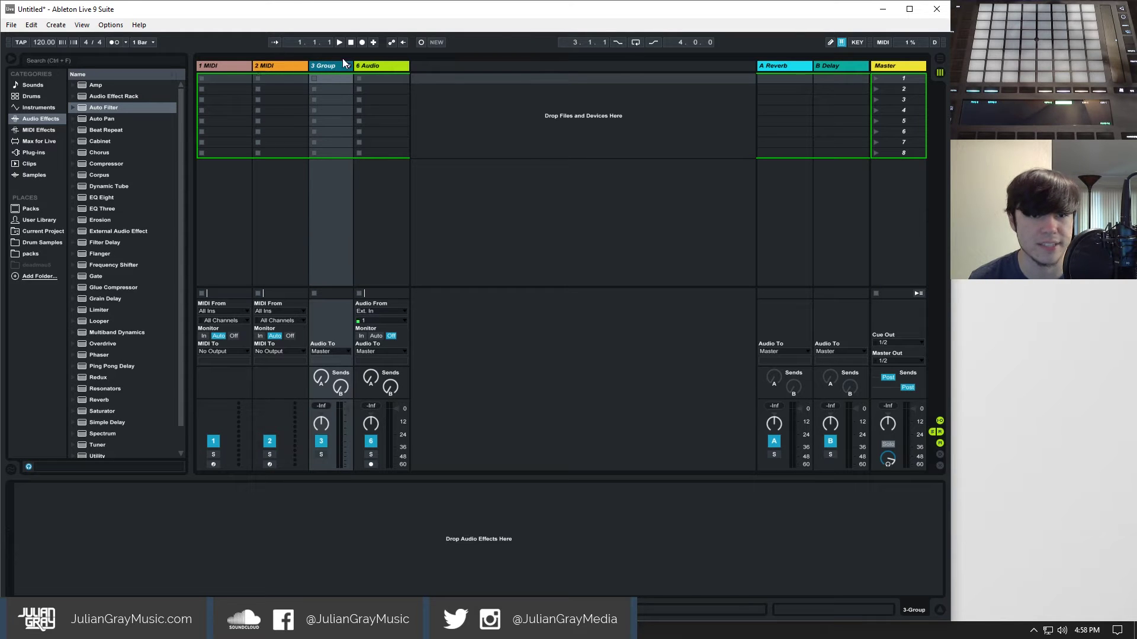
{"action": "left_click", "coordinate": [385, 64]}
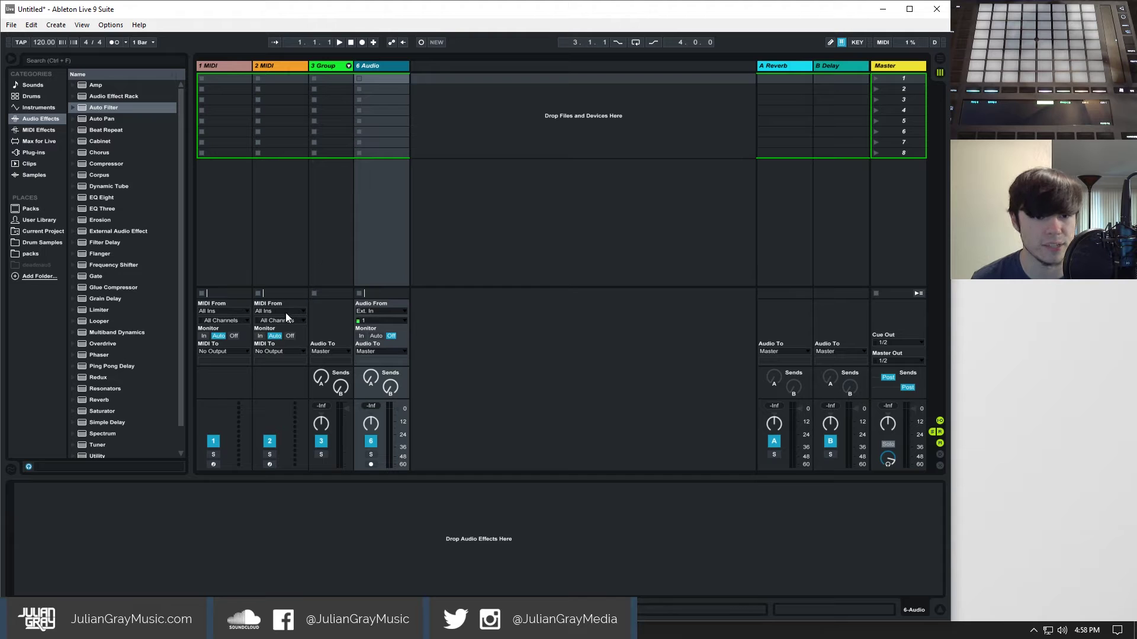
- Load the Xfer Serum_x64 instrument onto the 2 MIDI track
{"action": "left_click", "coordinate": [272, 88]}
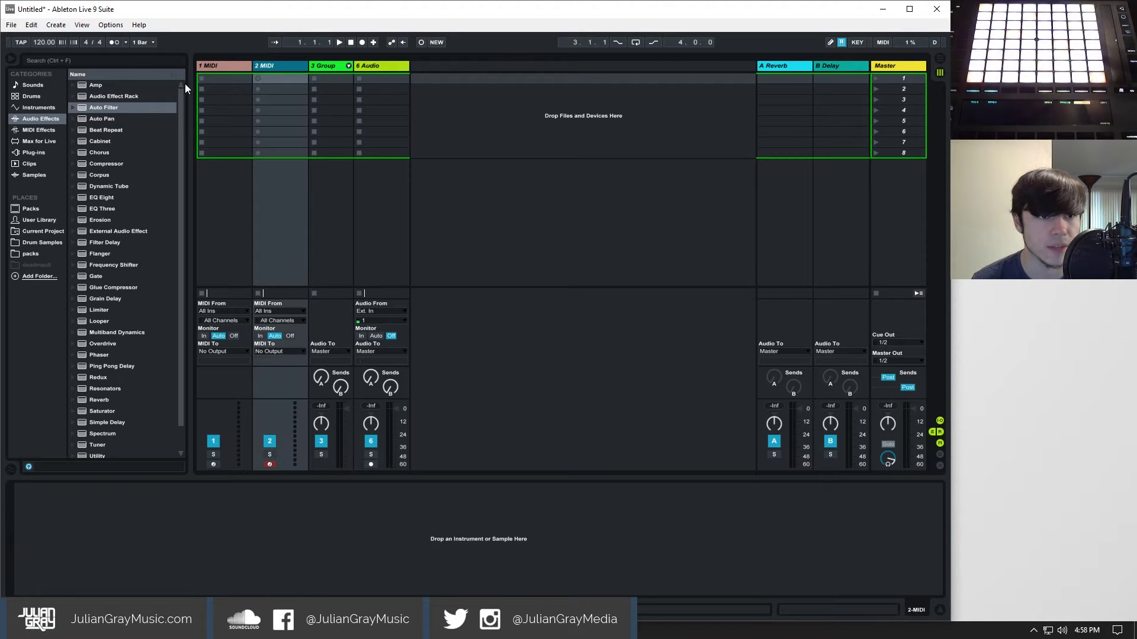
{"action": "left_click", "coordinate": [35, 152]}
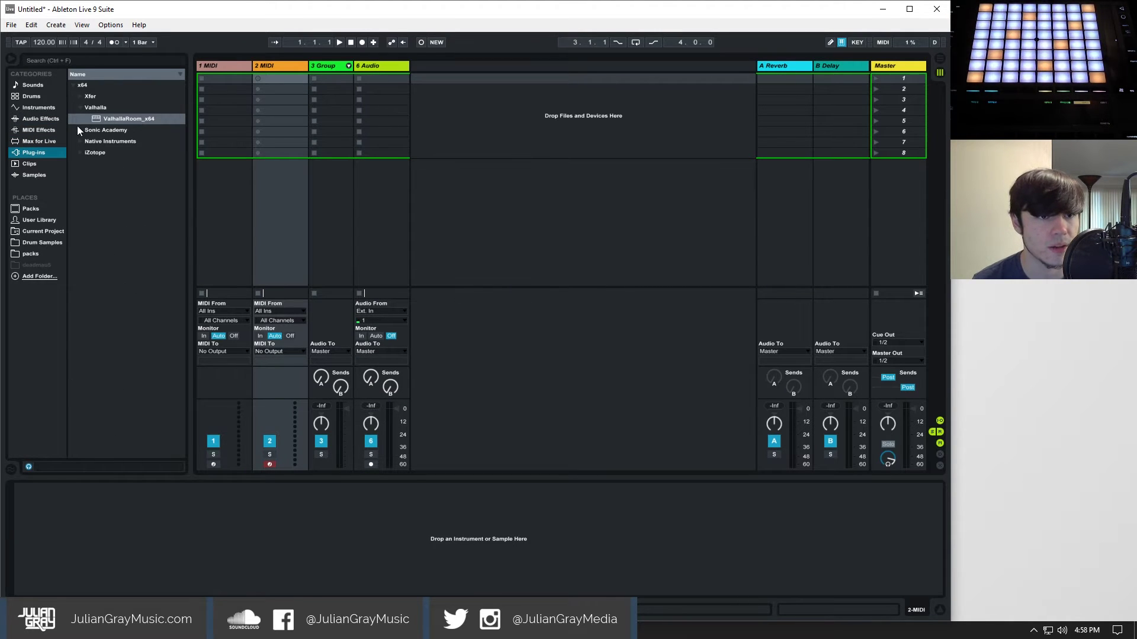
{"action": "left_click", "coordinate": [79, 96]}
{"action": "left_click", "coordinate": [111, 108]}
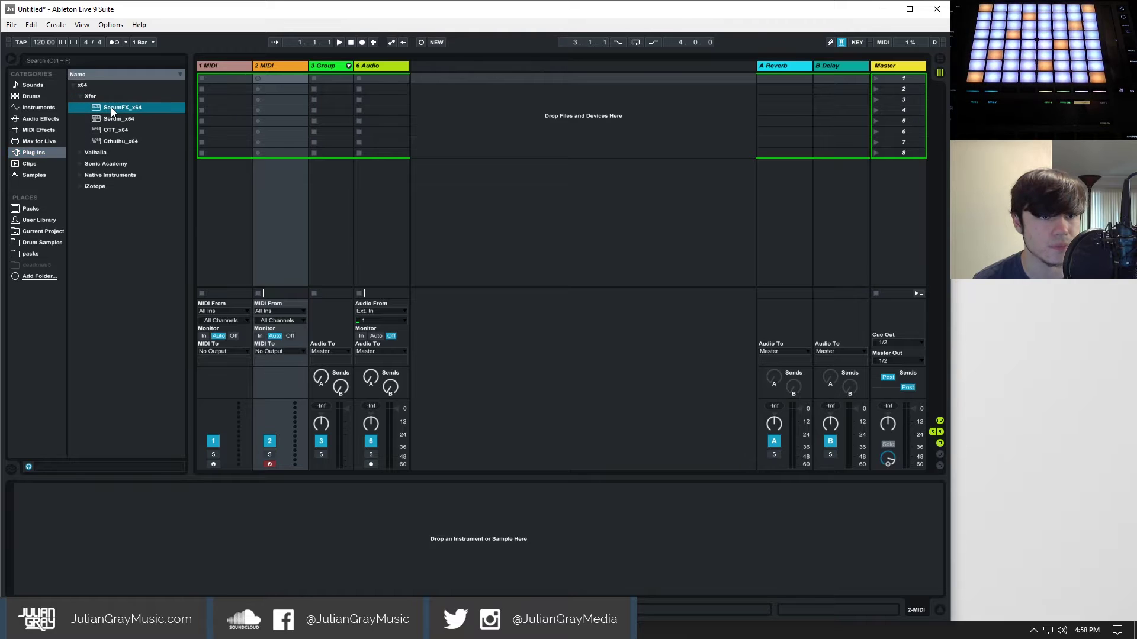
{"action": "left_click_drag", "start_coordinate": [116, 118], "coordinate": [284, 101]}
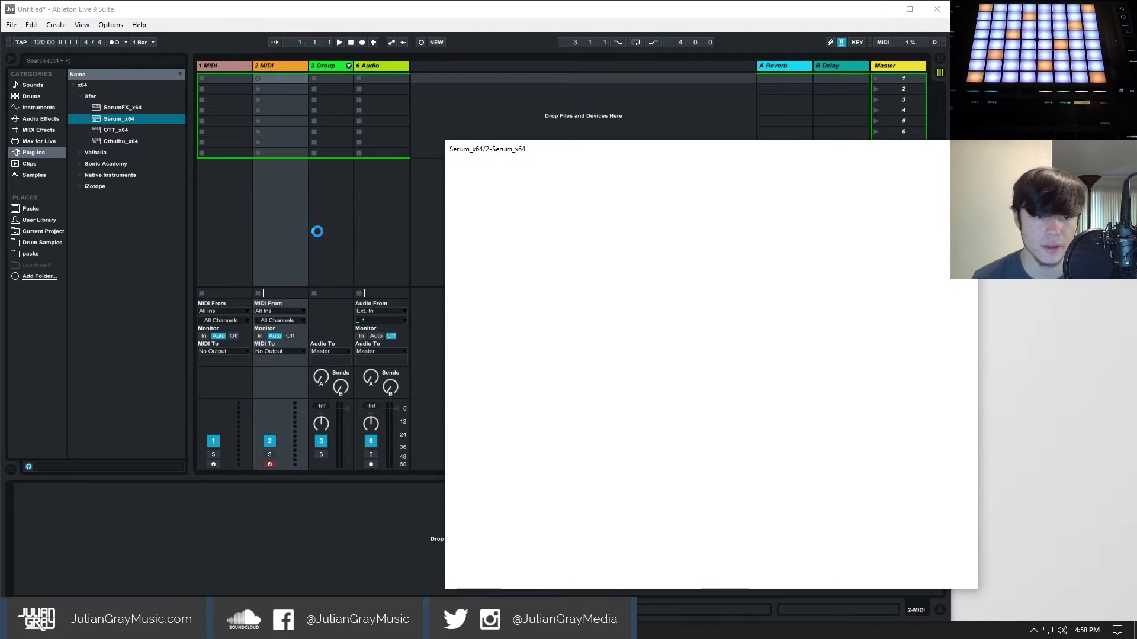
{"action": "key", "text": "ctrl+alt+p"}
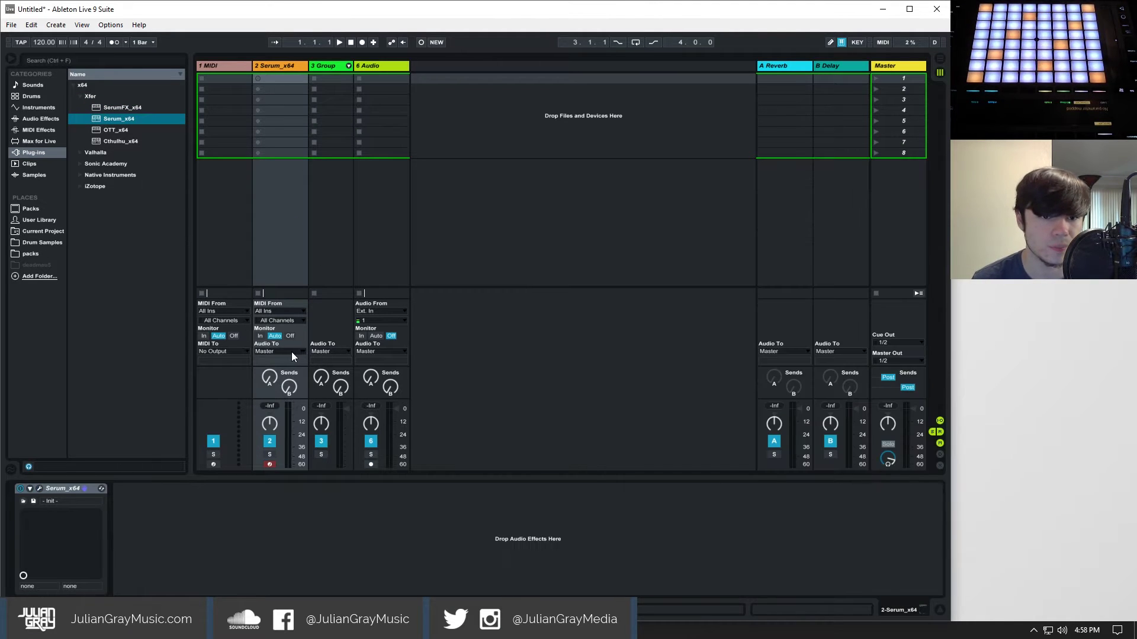
- Route the Serum_x64 track's audio output to 6-Audio
{"action": "left_click", "coordinate": [279, 66]}
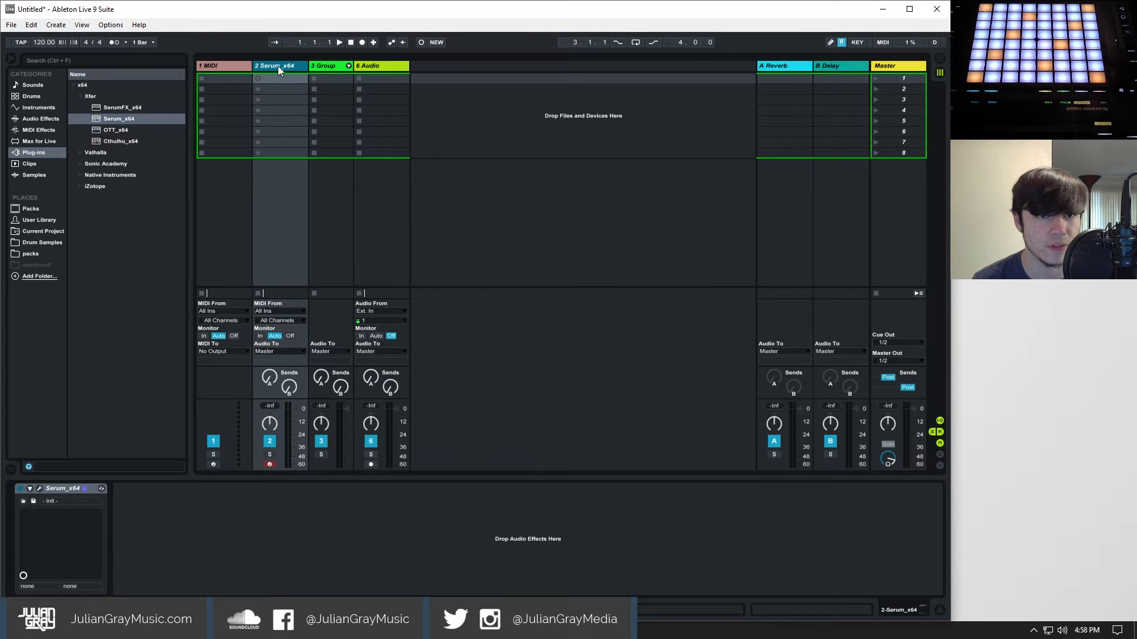
{"action": "left_click", "coordinate": [276, 345]}
{"action": "left_click", "coordinate": [896, 65]}
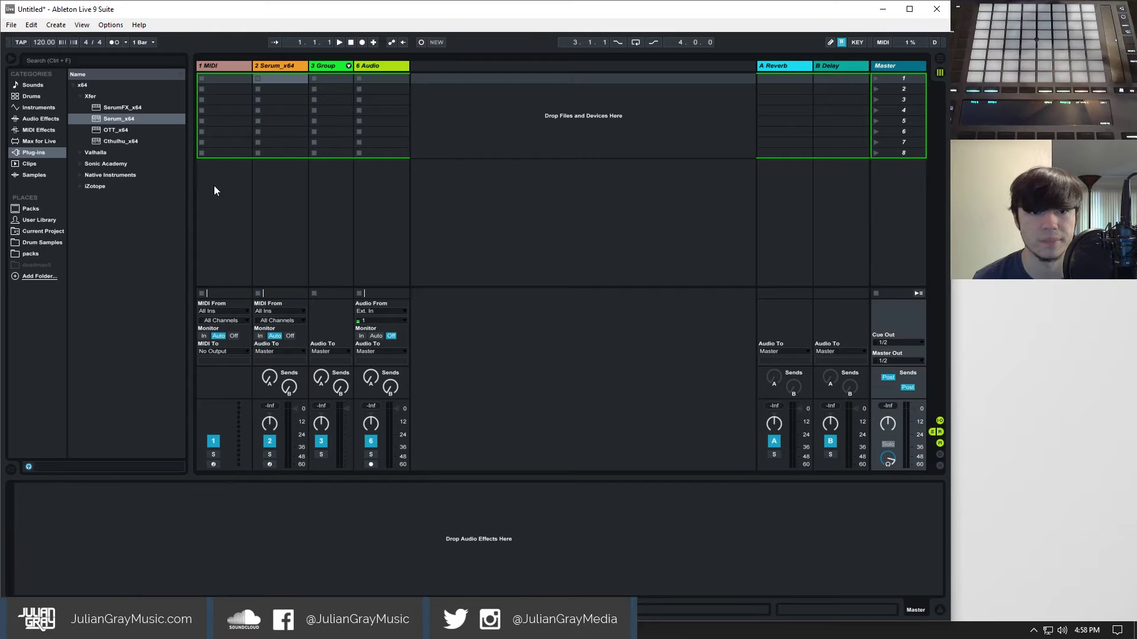
{"action": "left_click", "coordinate": [275, 65]}
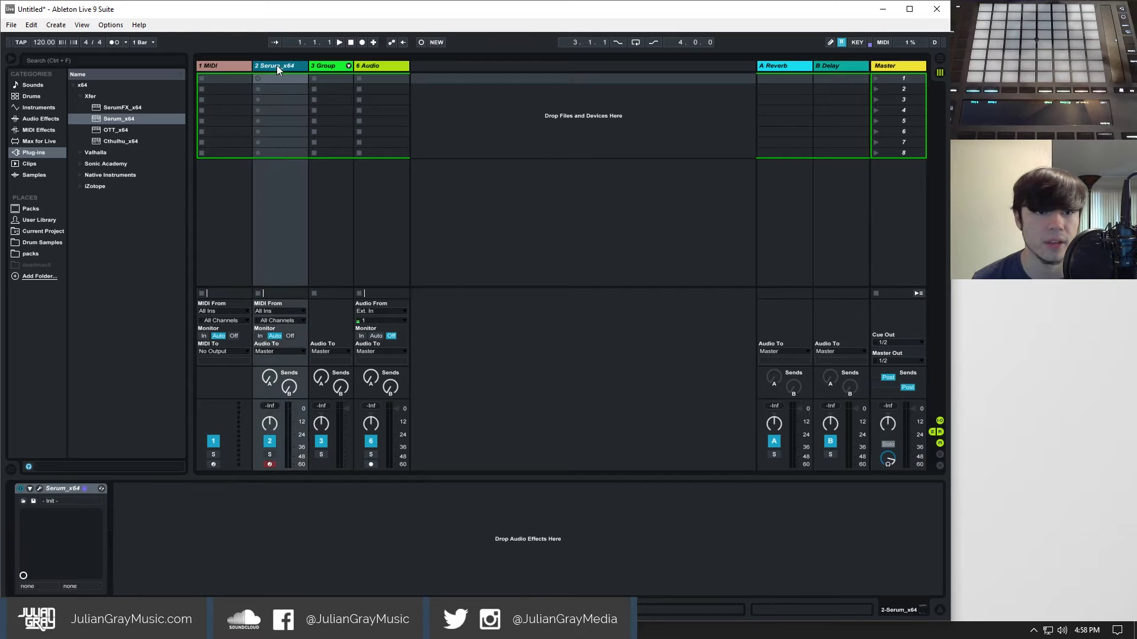
{"action": "left_click", "coordinate": [283, 351]}
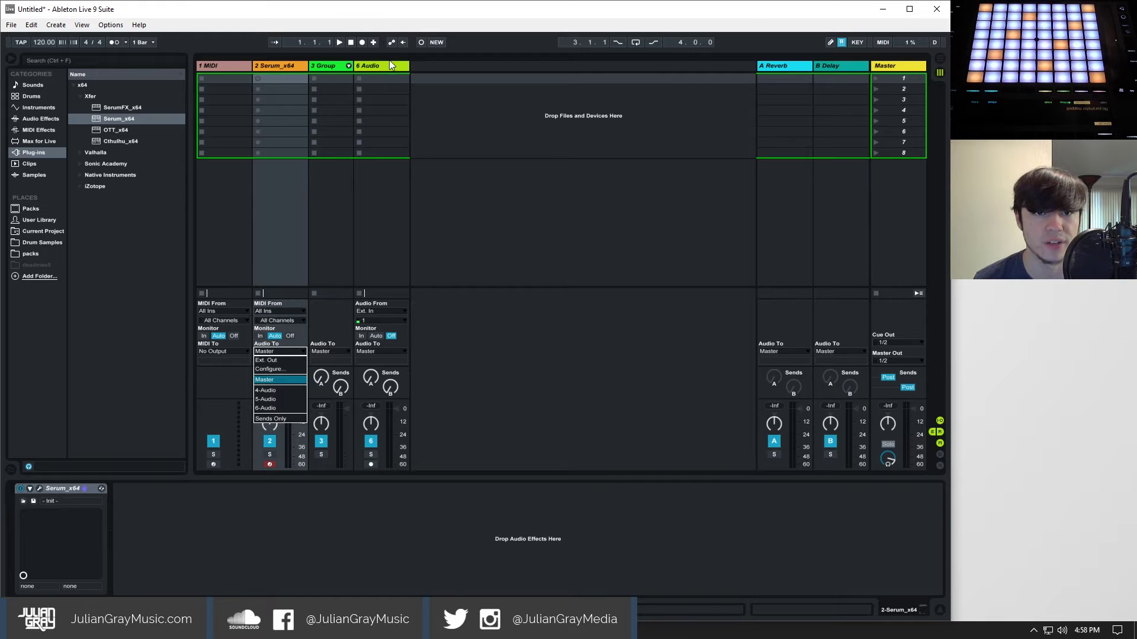
{"action": "left_click", "coordinate": [275, 408]}
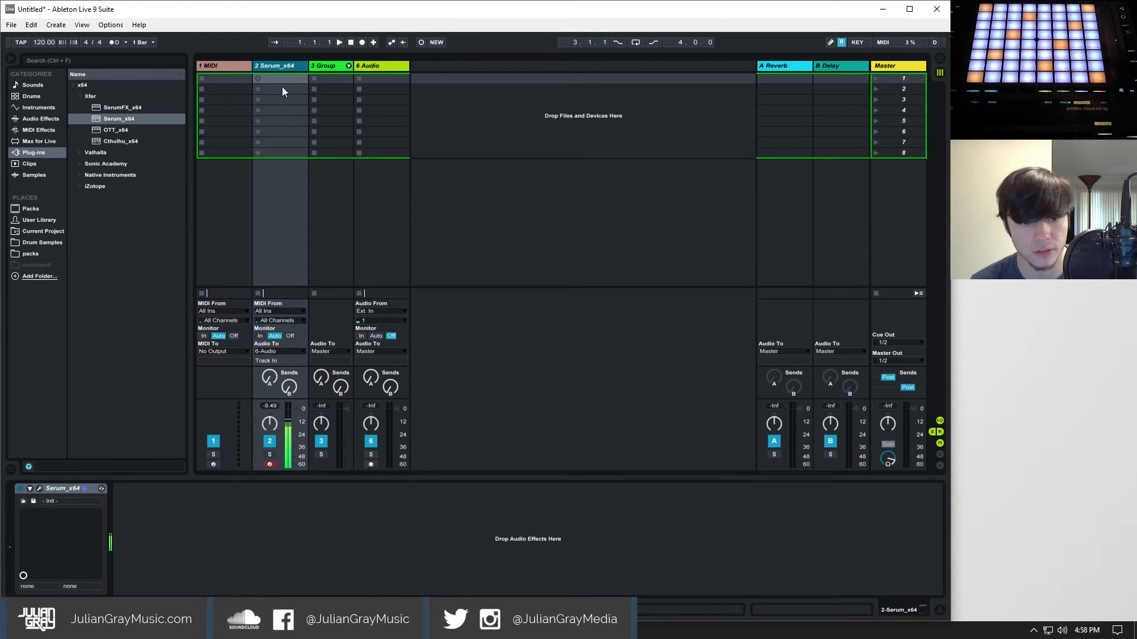
- Arm the Serum_x64 track, test track 6 with Monitor In, then set Monitor back to Off
{"action": "left_click", "coordinate": [376, 65]}
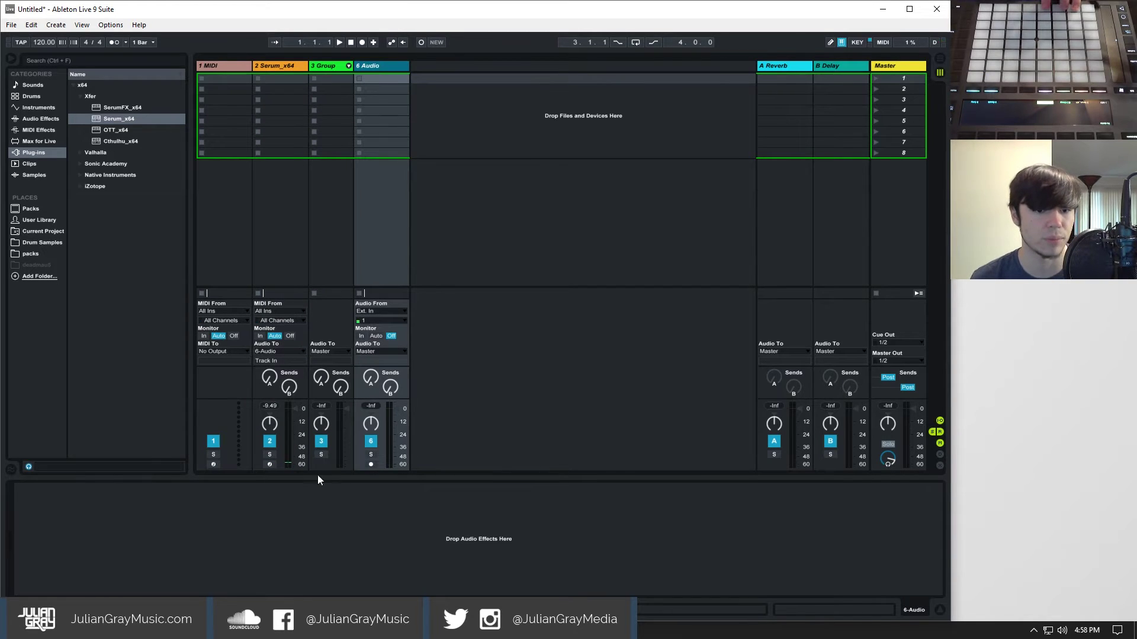
{"action": "left_click", "coordinate": [270, 464]}
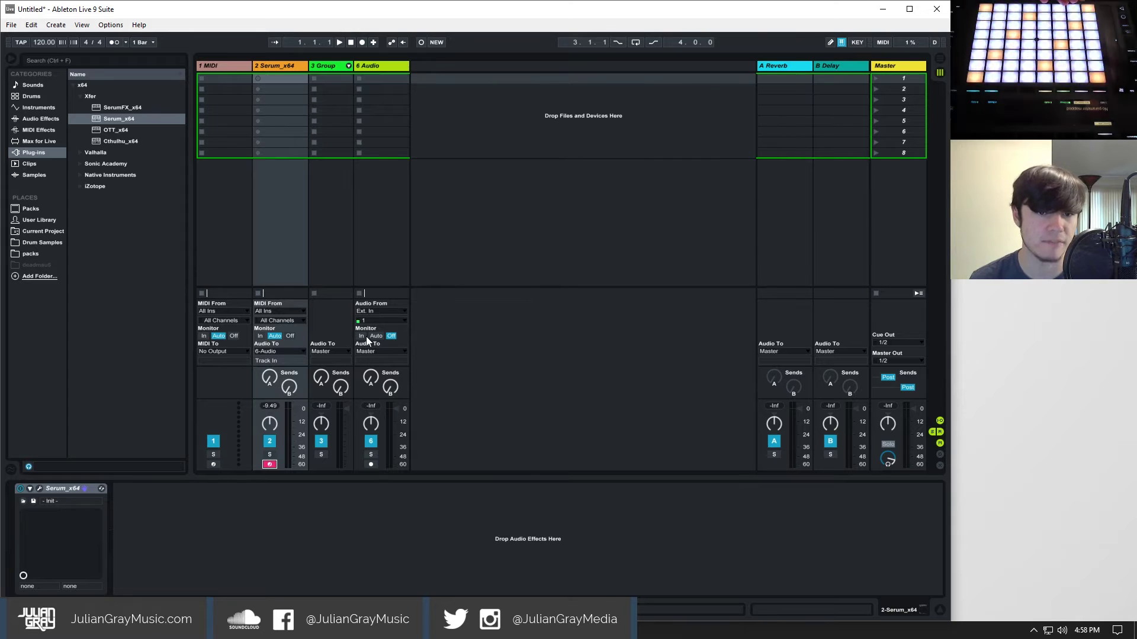
{"action": "left_click", "coordinate": [392, 337]}
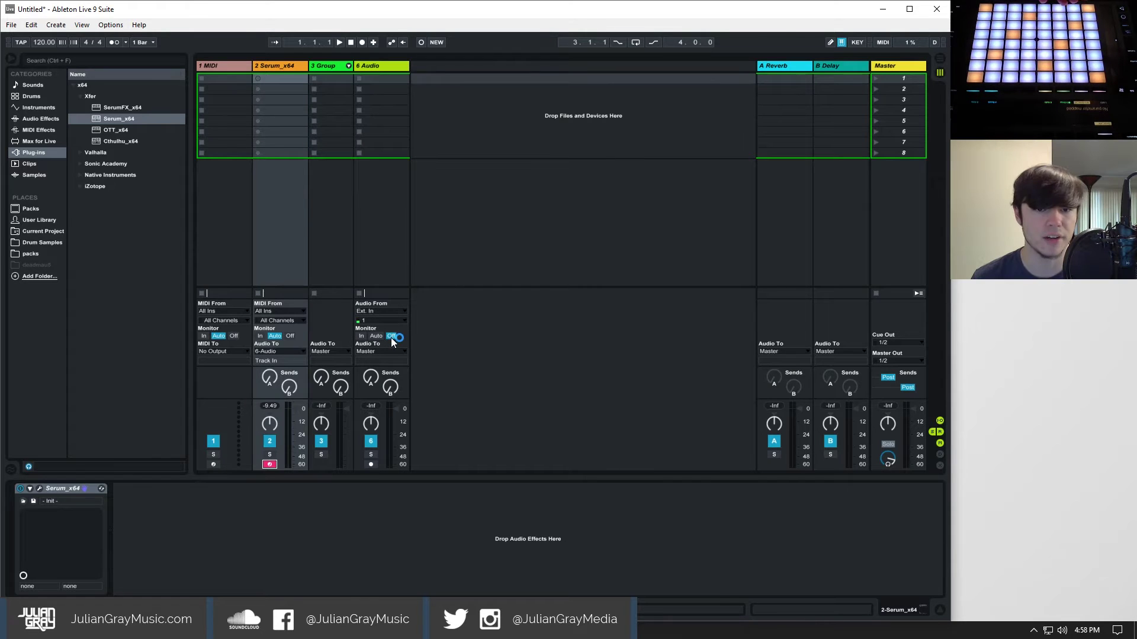
{"action": "left_click", "coordinate": [360, 336]}
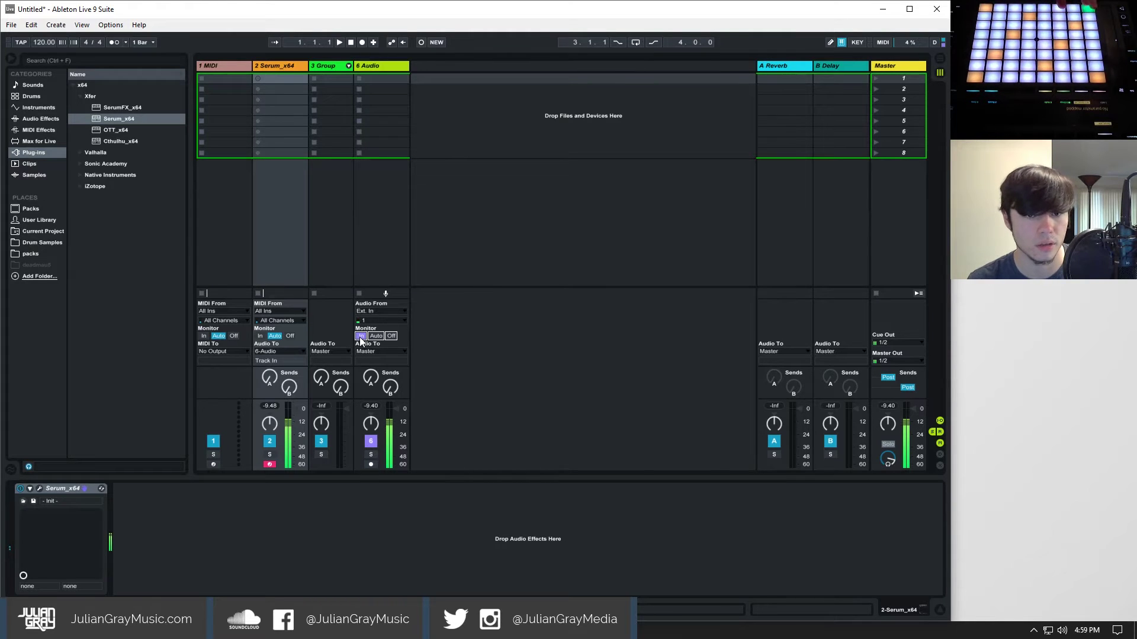
{"action": "left_click", "coordinate": [391, 336]}
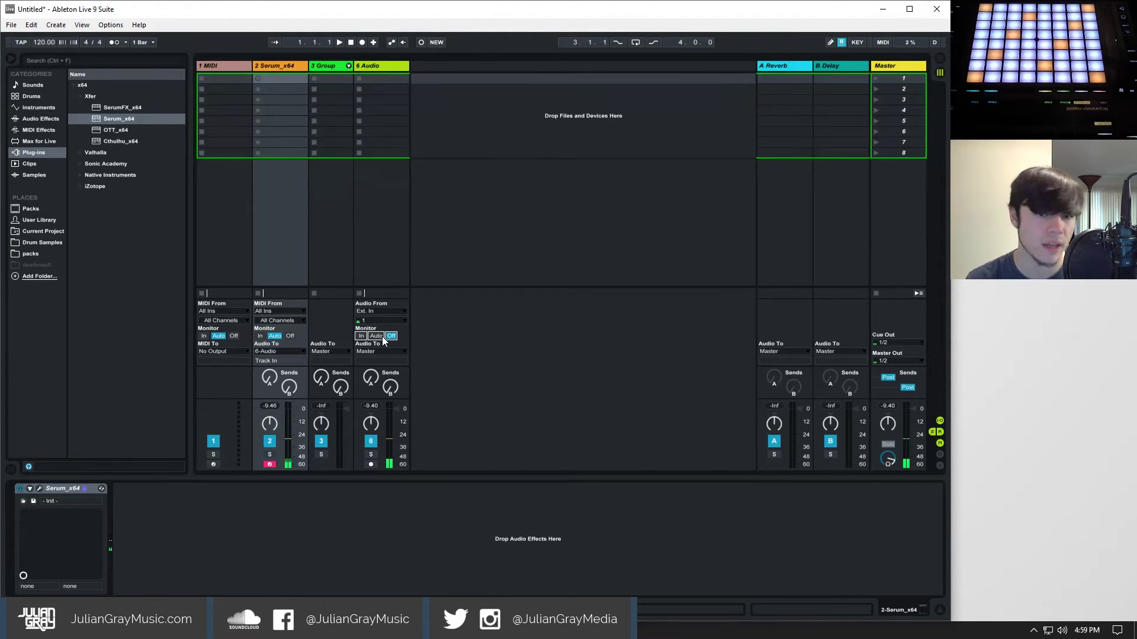
- Check track 6's input source choices, leaving it on Ext. In
{"action": "left_click", "coordinate": [379, 315]}
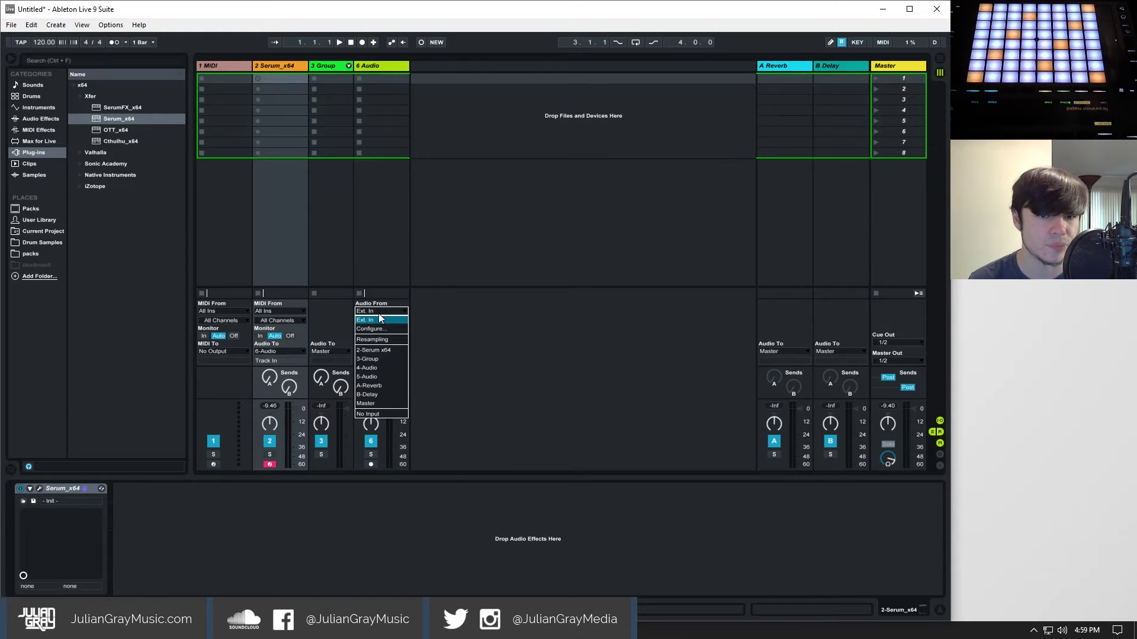
{"action": "left_click", "coordinate": [379, 314]}
{"action": "left_click", "coordinate": [378, 315]}
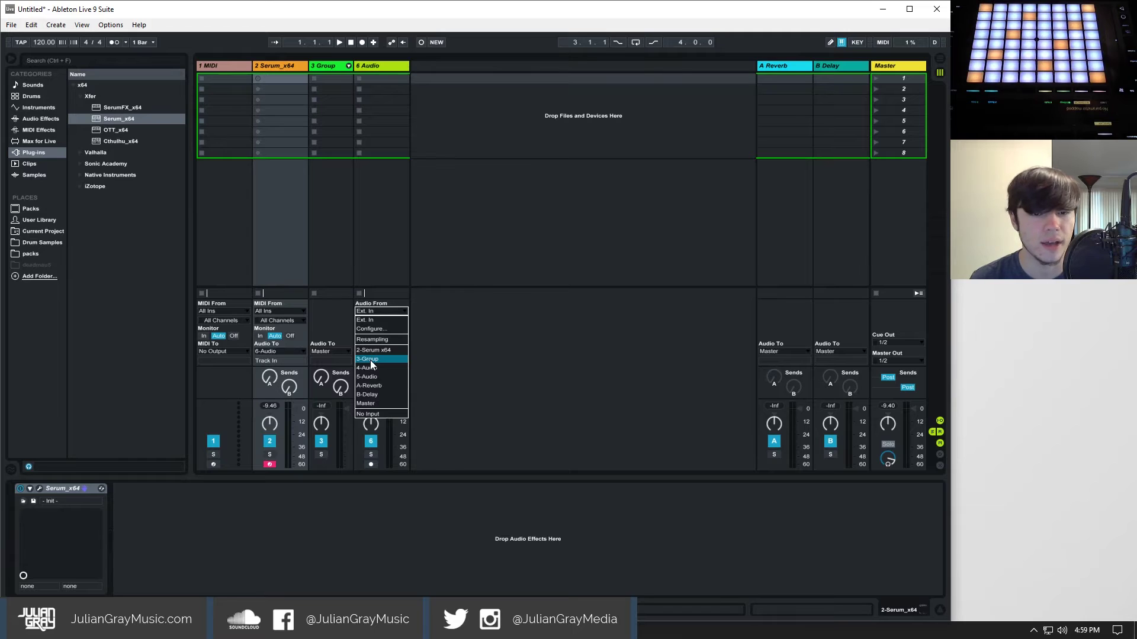
{"action": "left_click", "coordinate": [320, 77]}
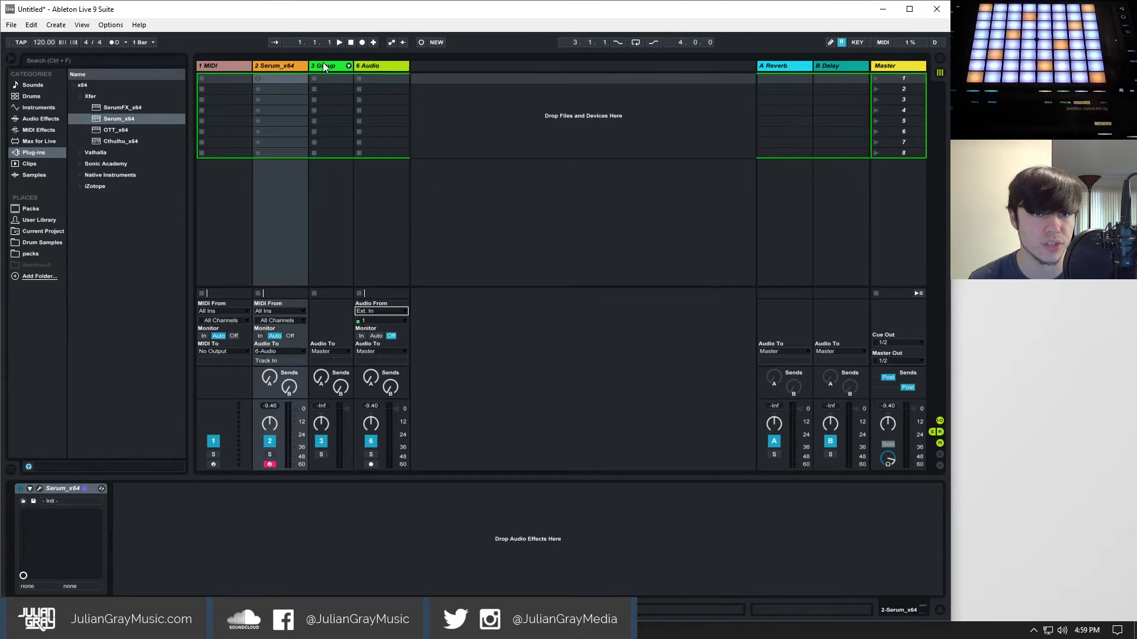
{"action": "left_click", "coordinate": [324, 66]}
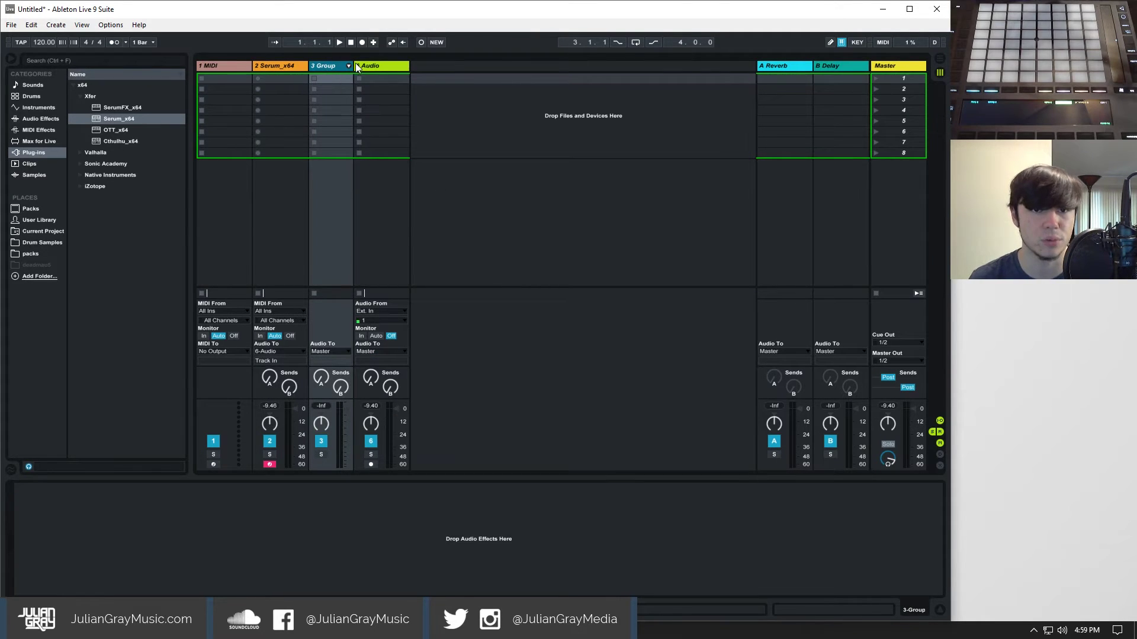
{"action": "left_click", "coordinate": [380, 65]}
- Take track 6's input from 3-Group with monitoring set to In
{"action": "left_click", "coordinate": [373, 312]}
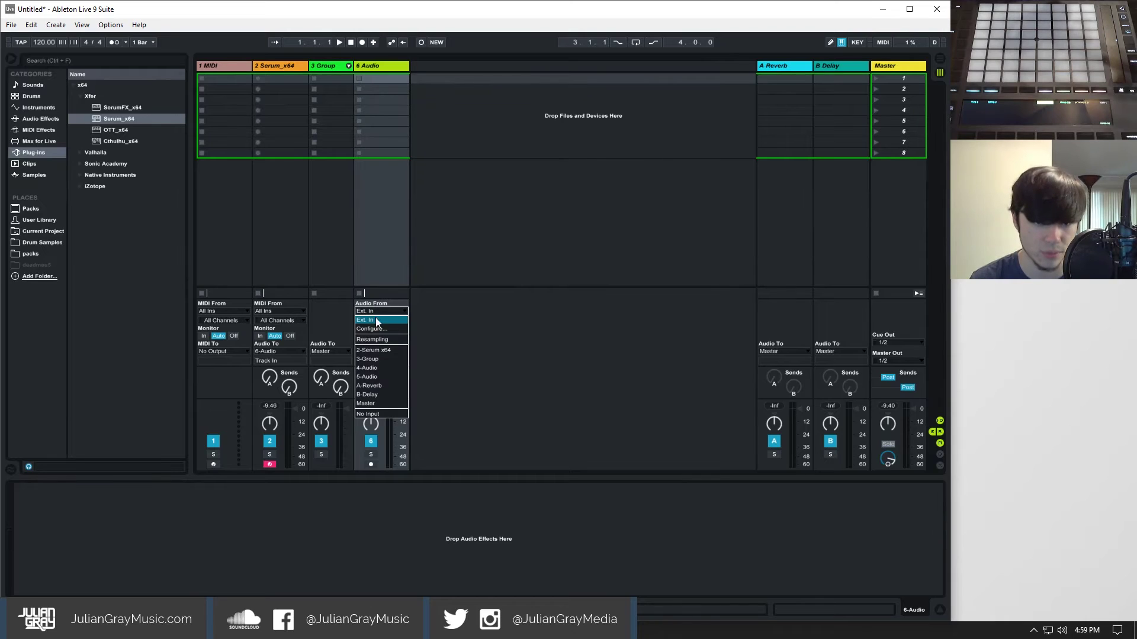
{"action": "left_click", "coordinate": [378, 359]}
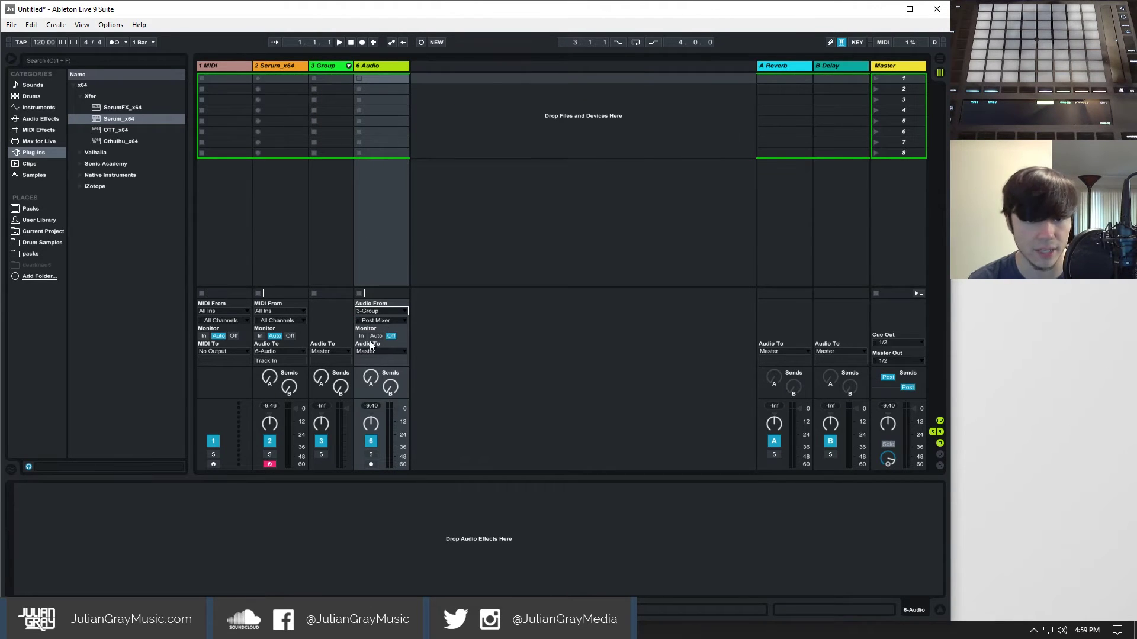
{"action": "left_click", "coordinate": [361, 335]}
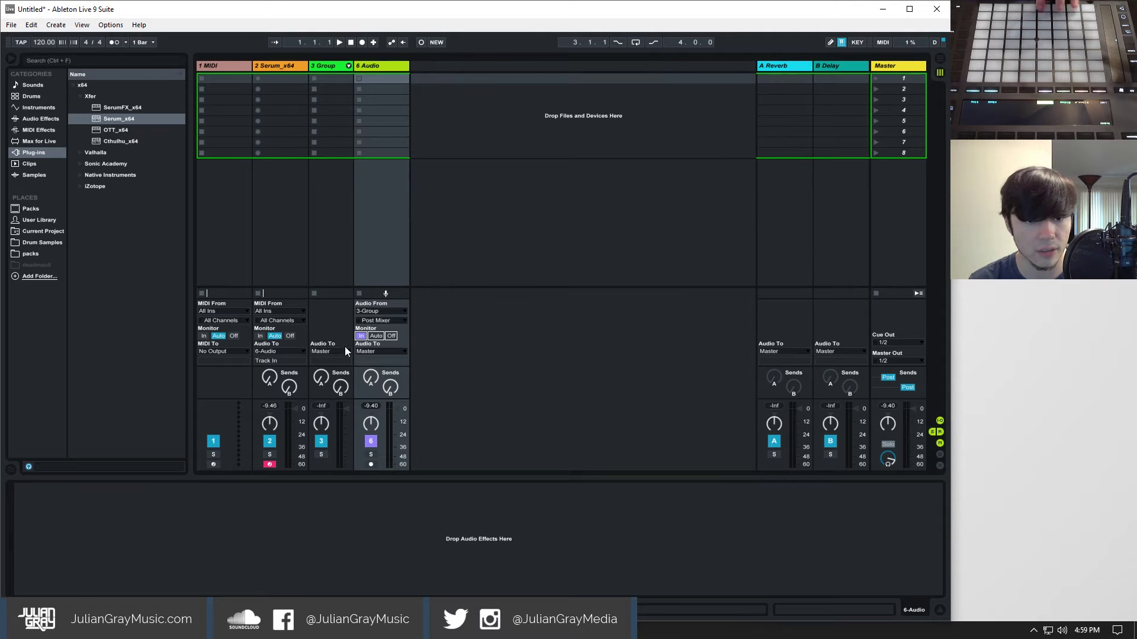
{"action": "left_click", "coordinate": [331, 66]}
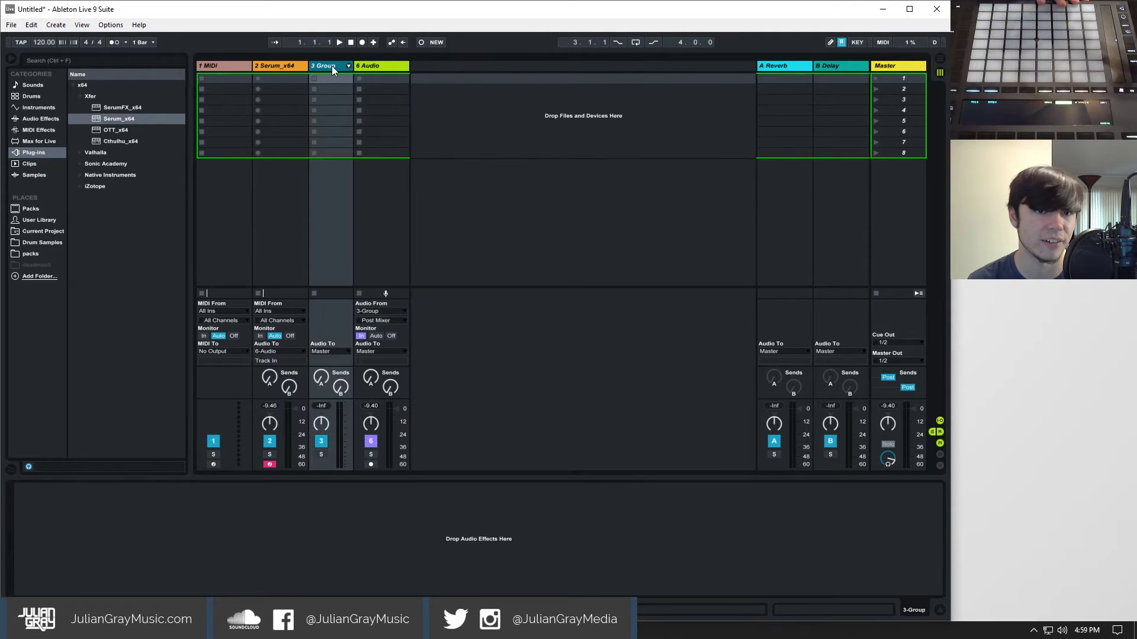
{"action": "left_click", "coordinate": [382, 67]}
{"action": "left_click", "coordinate": [333, 65]}
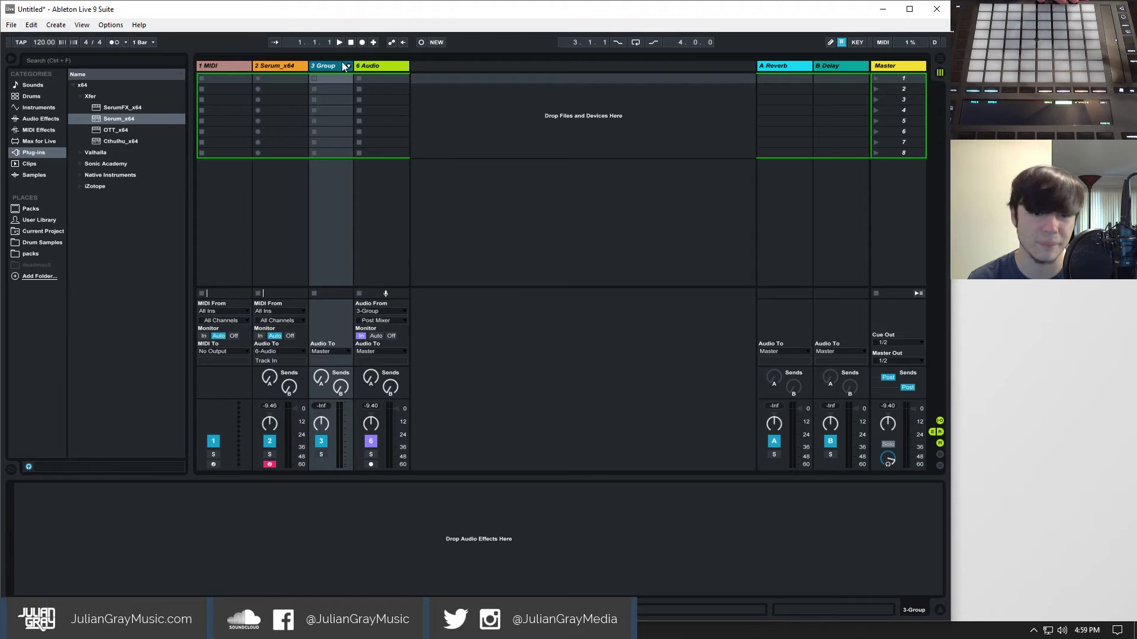
- Change track 6's input to No Input
{"action": "left_click", "coordinate": [371, 312]}
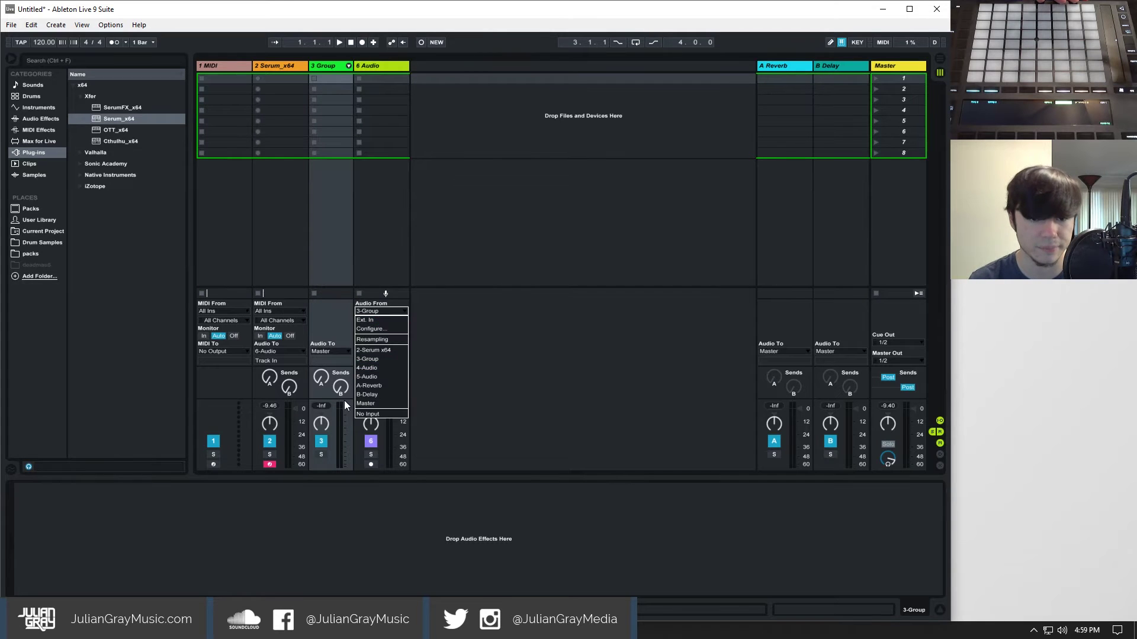
{"action": "left_click", "coordinate": [367, 414]}
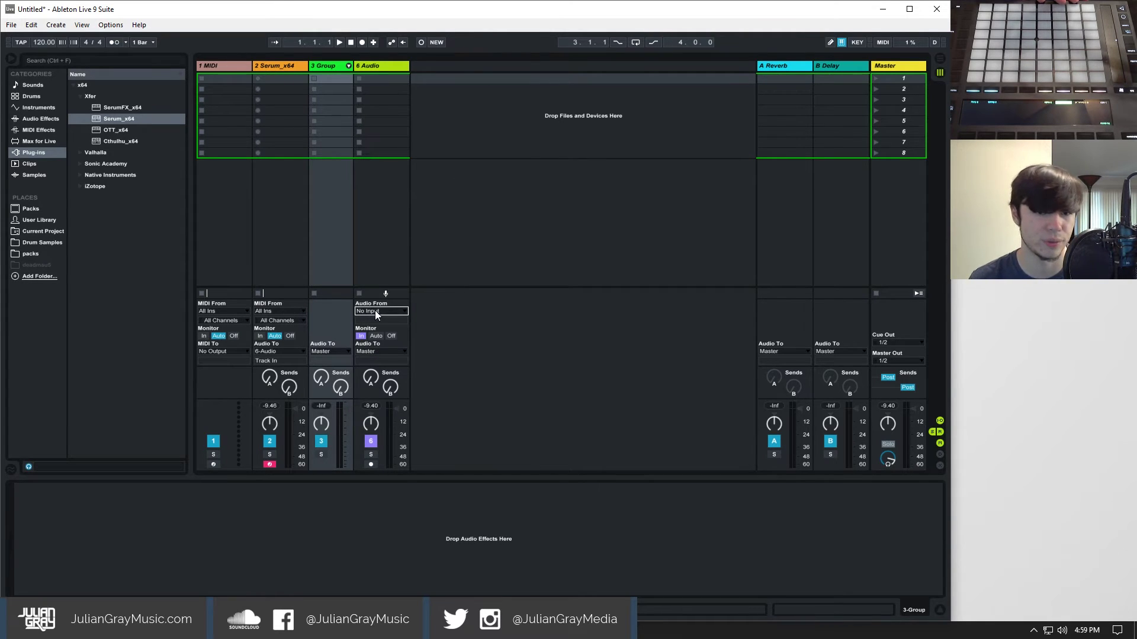
{"action": "left_click", "coordinate": [275, 466]}
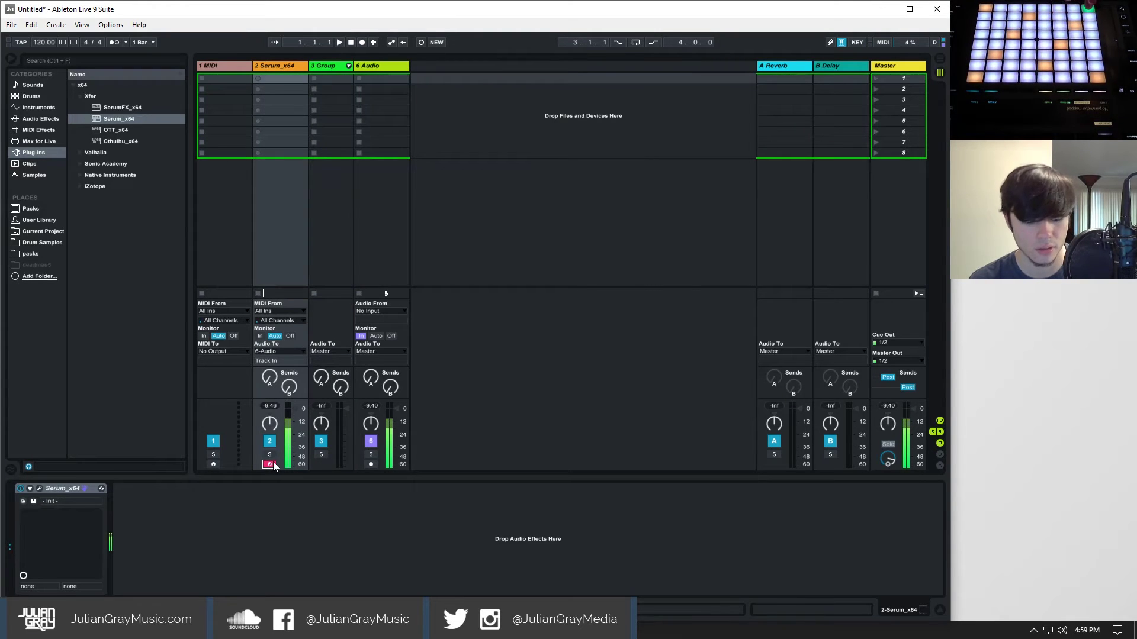
{"action": "left_click", "coordinate": [329, 64]}
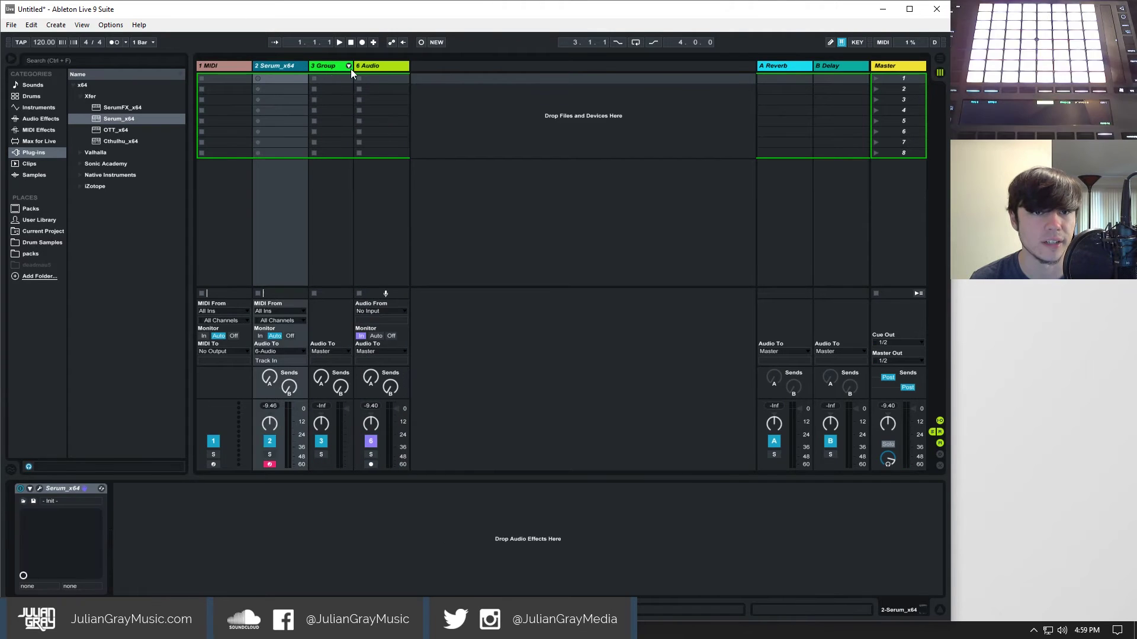
{"action": "left_click", "coordinate": [382, 66]}
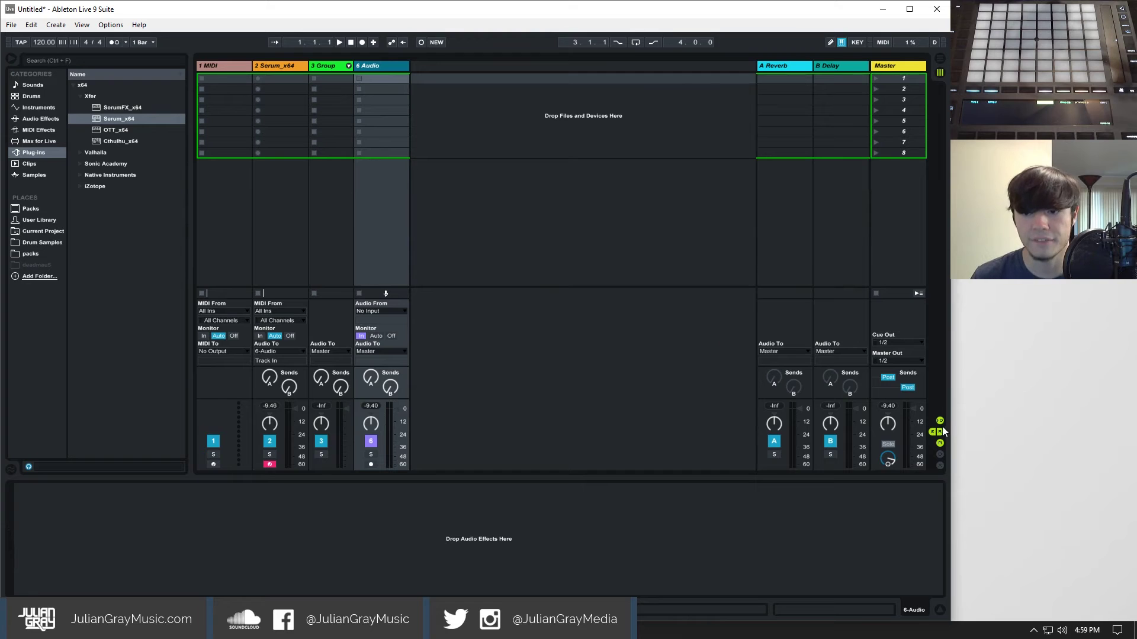
- Insert a new audio track 7 and rename it 'Sends Sum'
{"action": "left_click", "coordinate": [808, 65]}
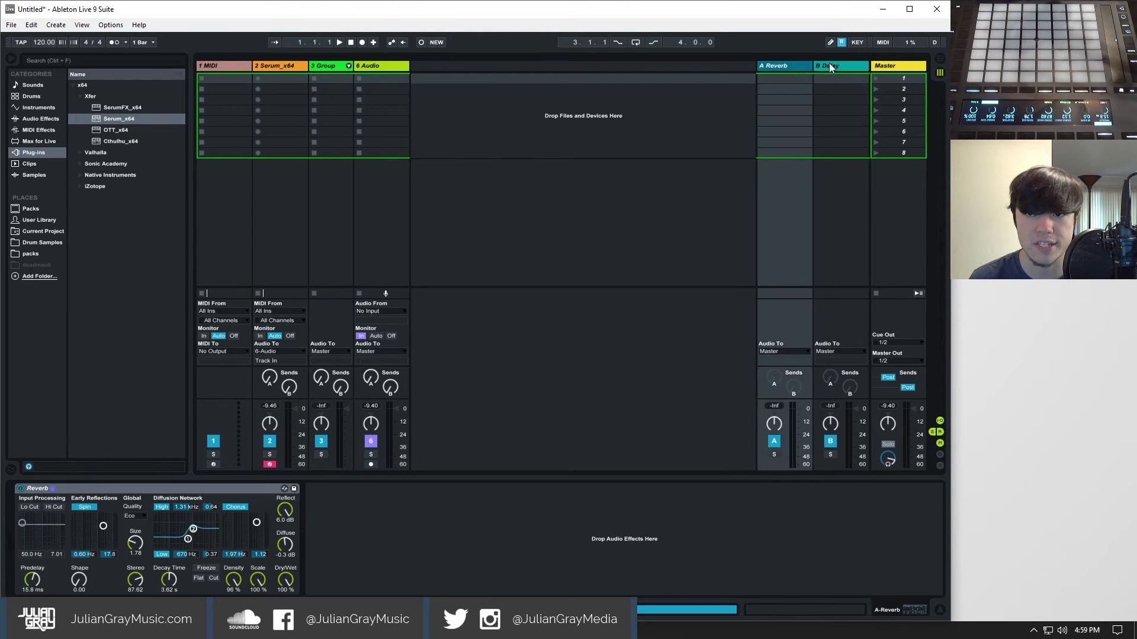
{"action": "right_click", "coordinate": [439, 97]}
{"action": "left_click", "coordinate": [477, 104]}
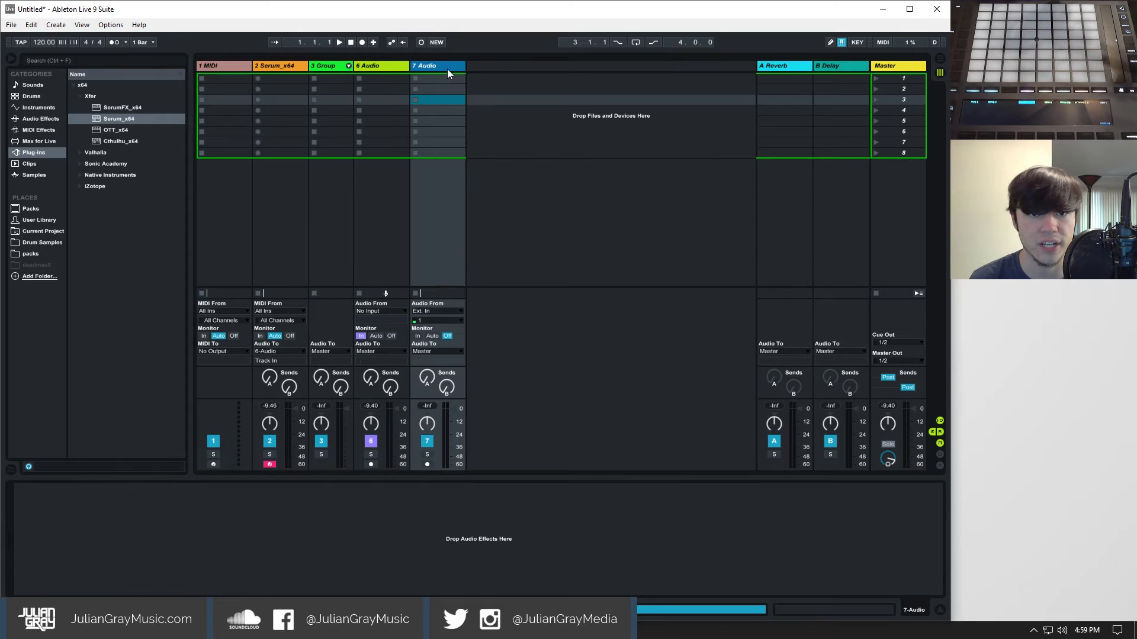
{"action": "right_click", "coordinate": [448, 69]}
{"action": "left_click", "coordinate": [478, 107]}
{"action": "type", "text": "Send"}
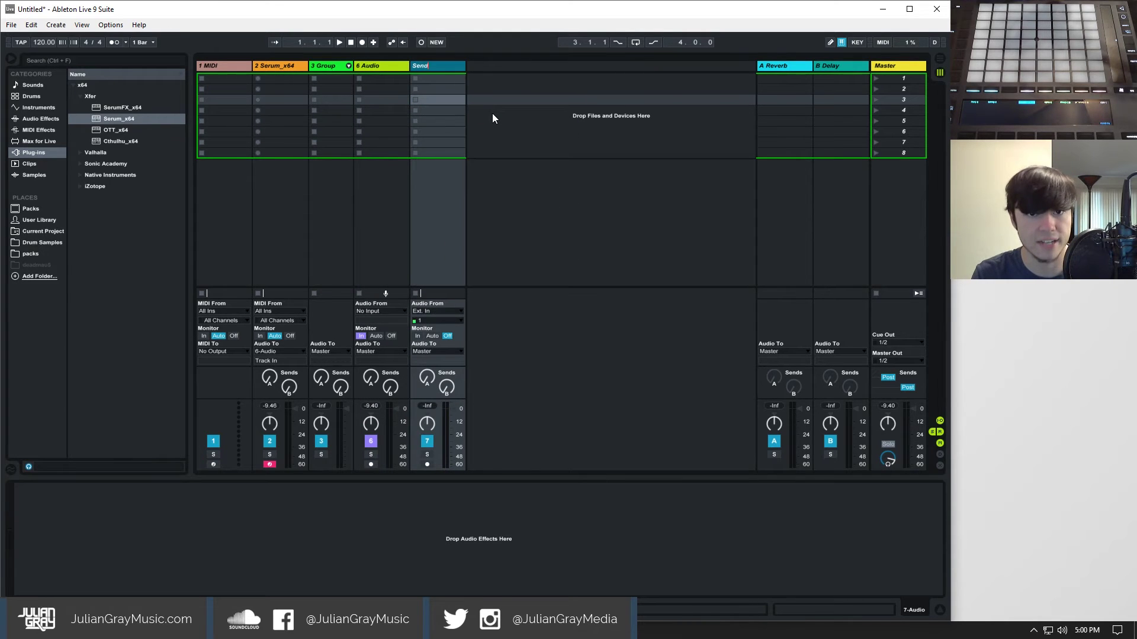
{"action": "type", "text": "s Sum"}
{"action": "key", "text": "Return"}
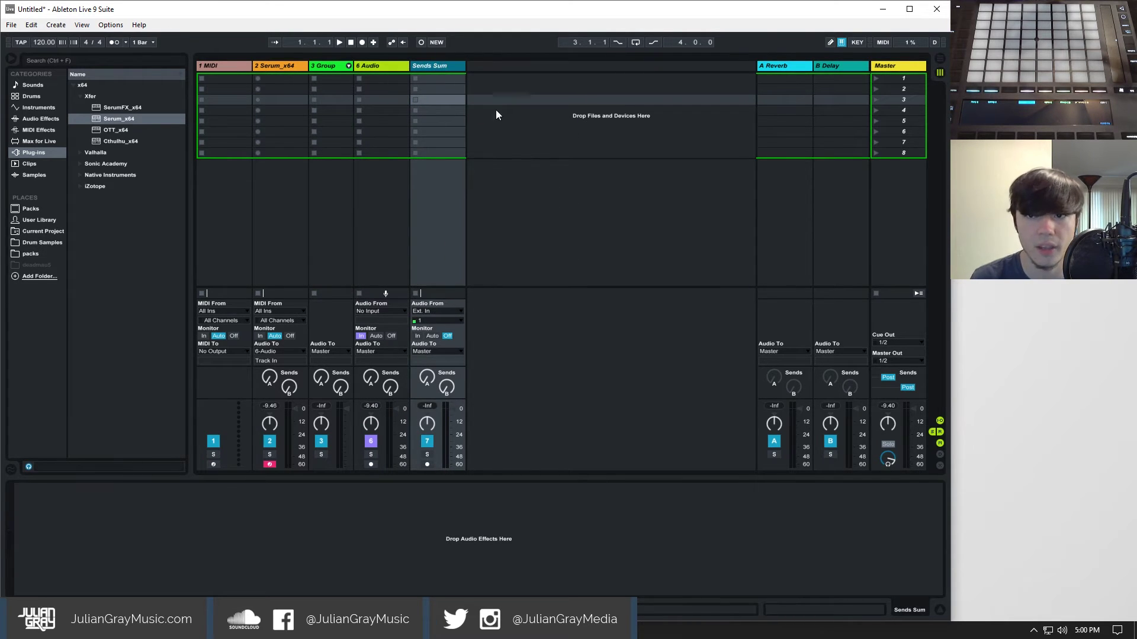
- Route the A Reverb return's output into Sends Sum
{"action": "left_click", "coordinate": [783, 65]}
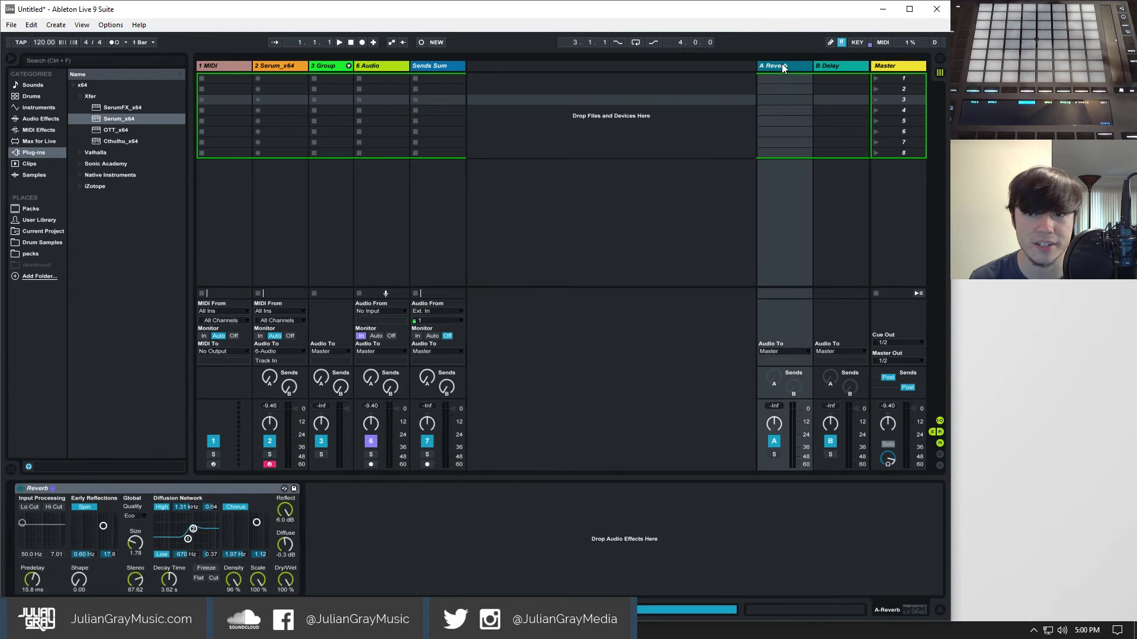
{"action": "left_click", "coordinate": [451, 68]}
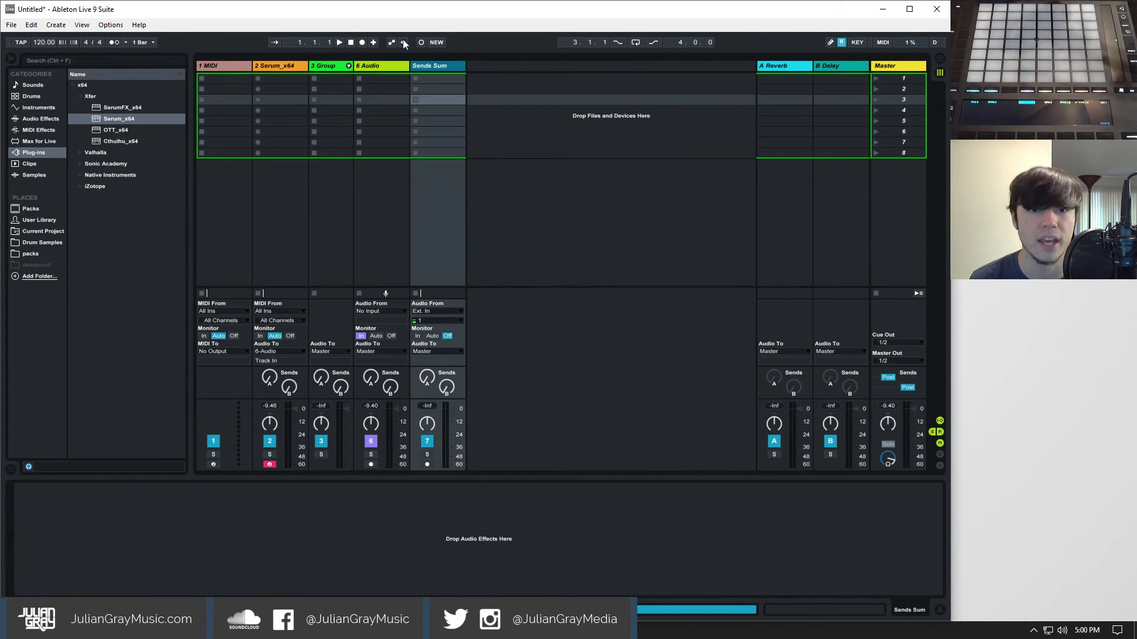
{"action": "left_click", "coordinate": [777, 69]}
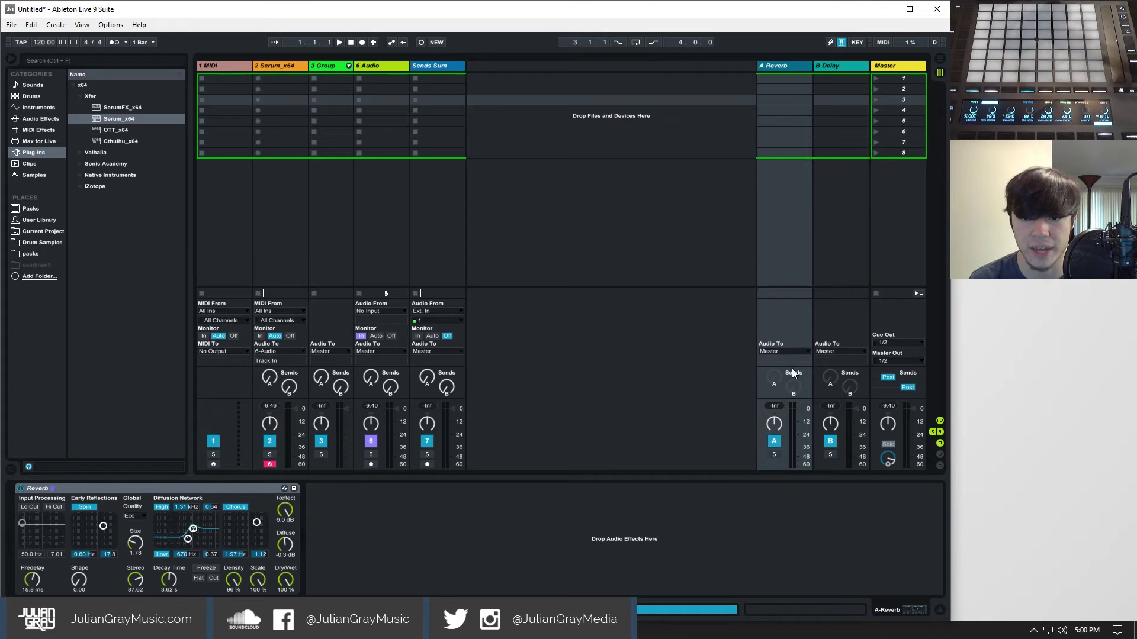
{"action": "left_click", "coordinate": [788, 353]}
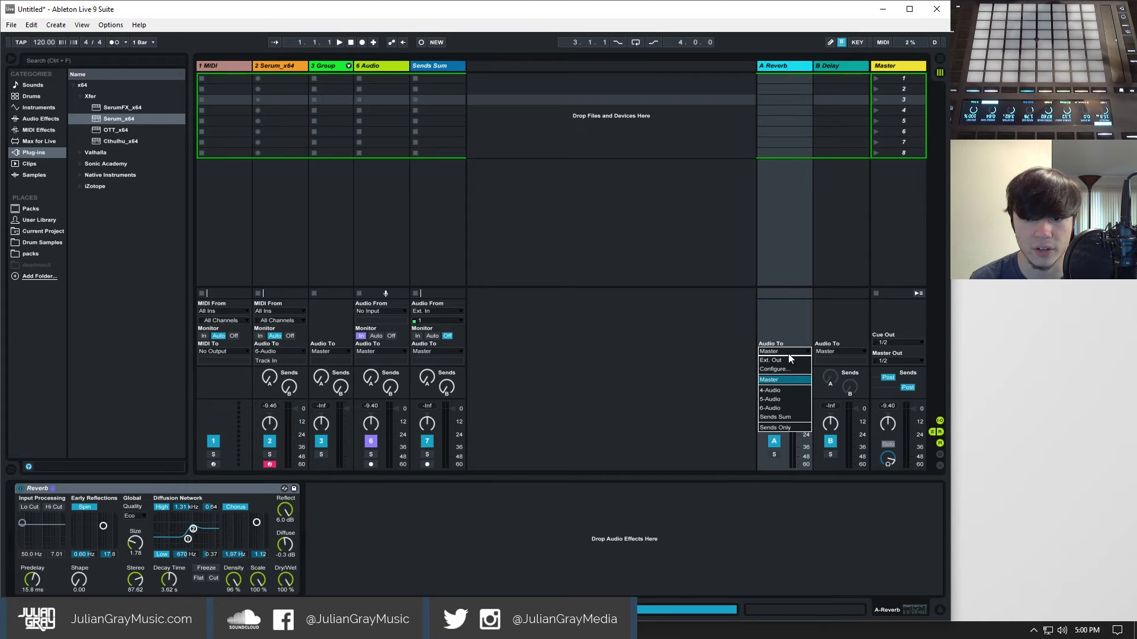
{"action": "left_click", "coordinate": [778, 416]}
{"action": "left_click", "coordinate": [447, 64]}
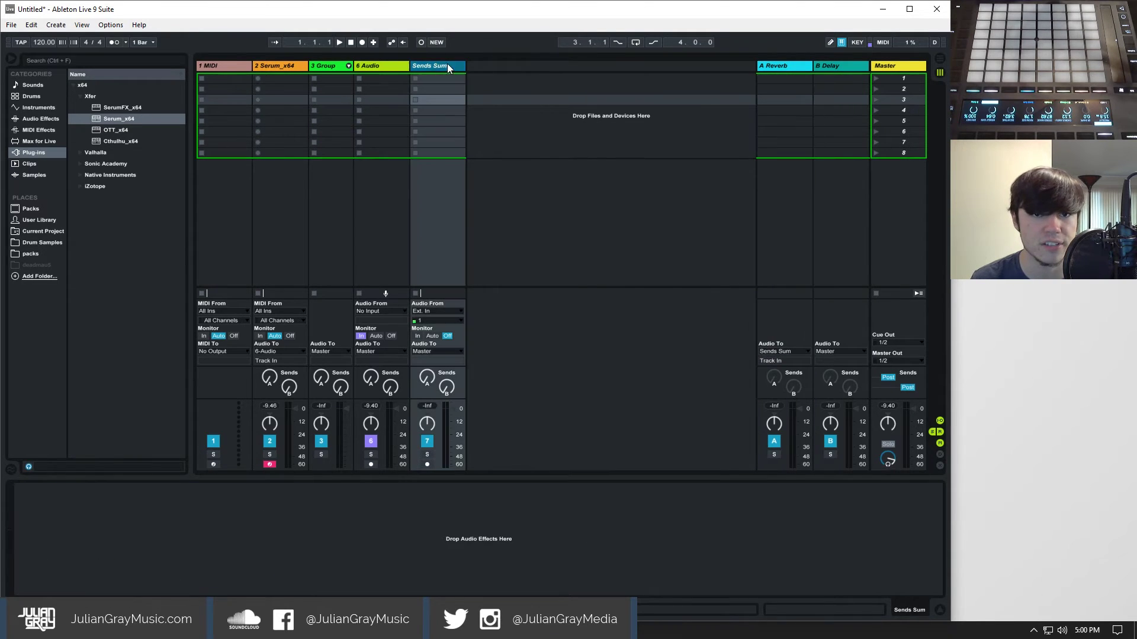
- Check the Master track's cue and main output channels
{"action": "left_click", "coordinate": [789, 66]}
{"action": "left_click", "coordinate": [875, 72]}
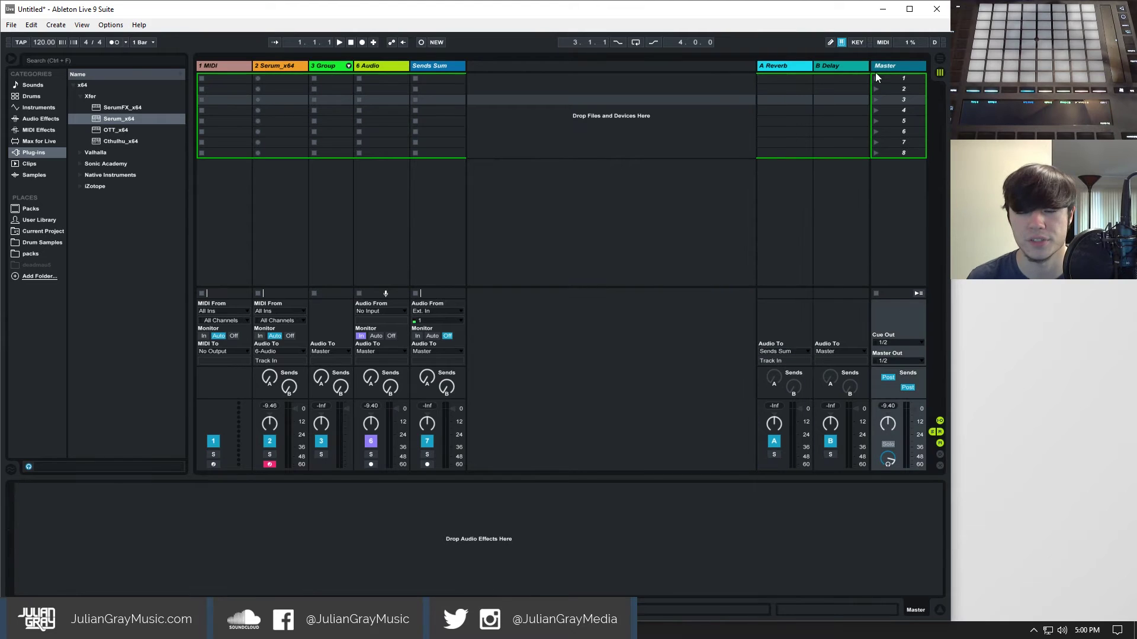
{"action": "left_click", "coordinate": [889, 343]}
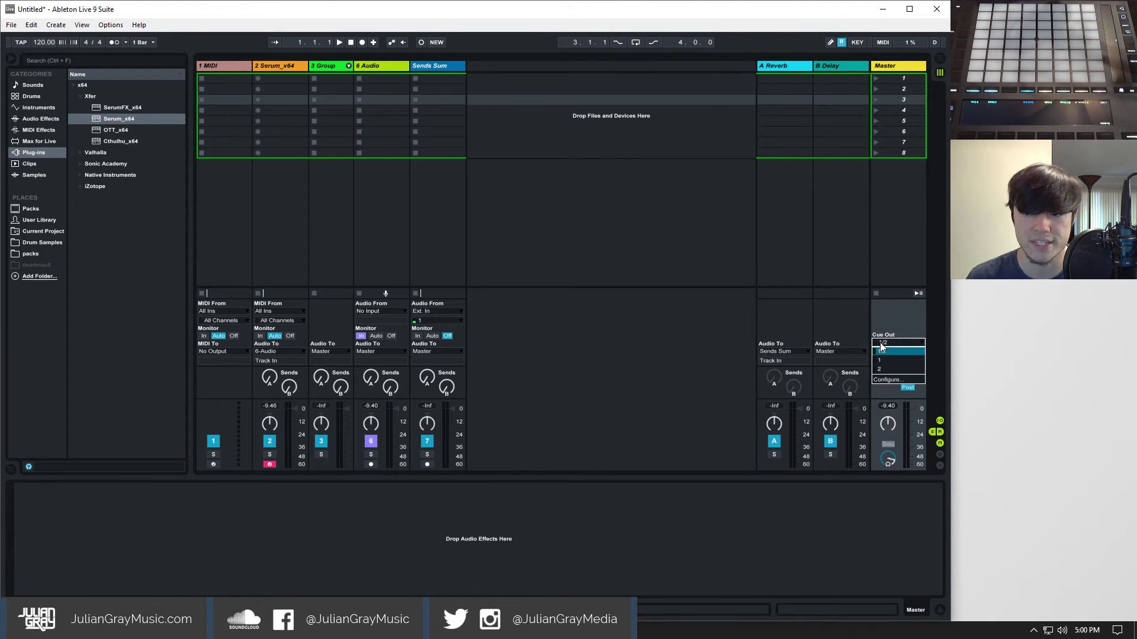
{"action": "left_click", "coordinate": [906, 367]}
{"action": "left_click", "coordinate": [900, 360]}
{"action": "left_click", "coordinate": [897, 370]}
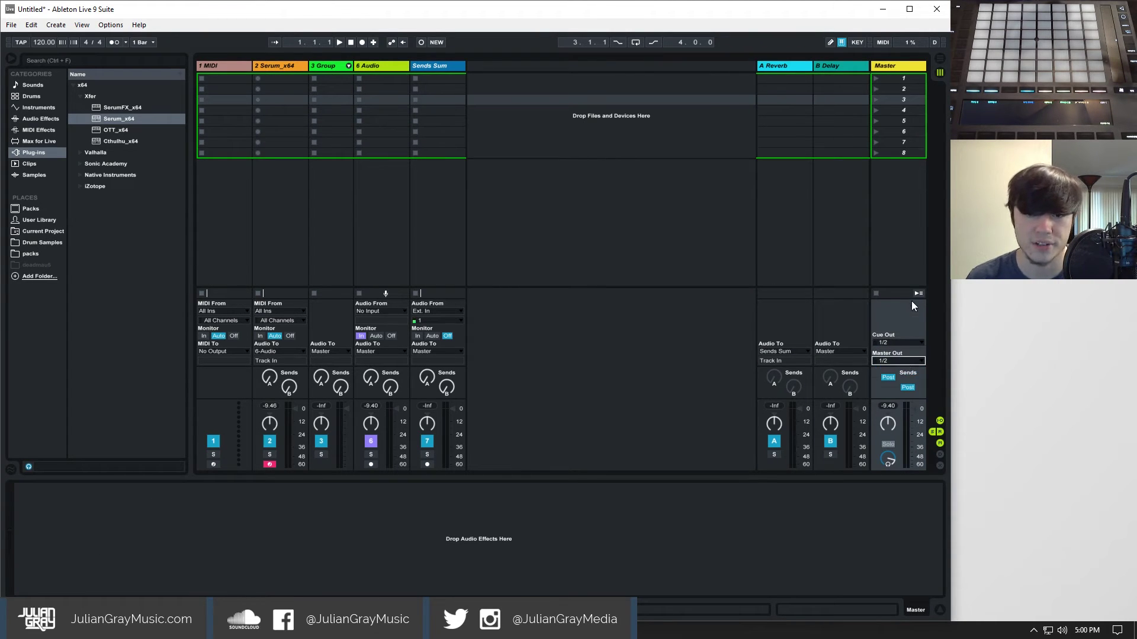
- Set Sends Sum's output to Ext. Out on channels 1/2
{"action": "left_click", "coordinate": [435, 350]}
{"action": "left_click", "coordinate": [432, 183]}
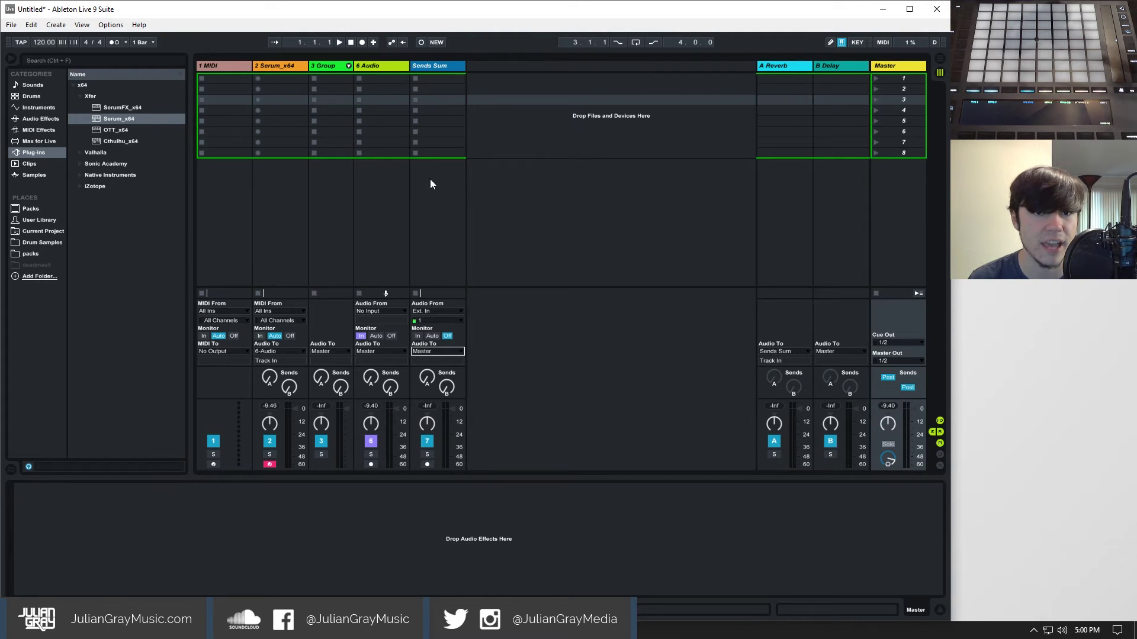
{"action": "left_click", "coordinate": [439, 350]}
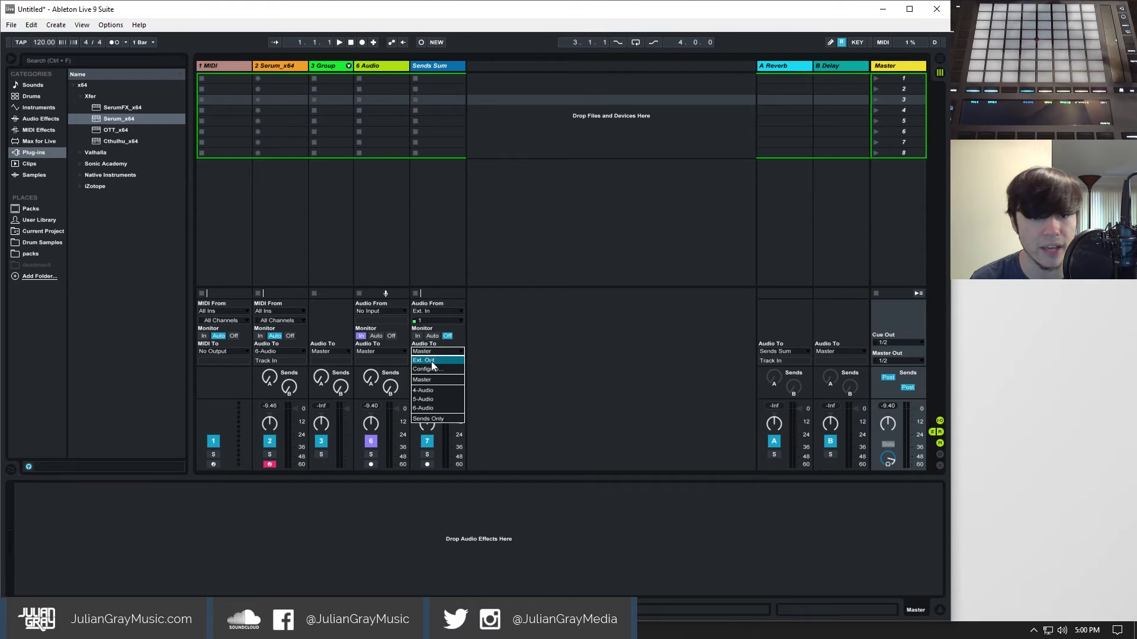
{"action": "left_click", "coordinate": [431, 361]}
{"action": "left_click", "coordinate": [436, 359]}
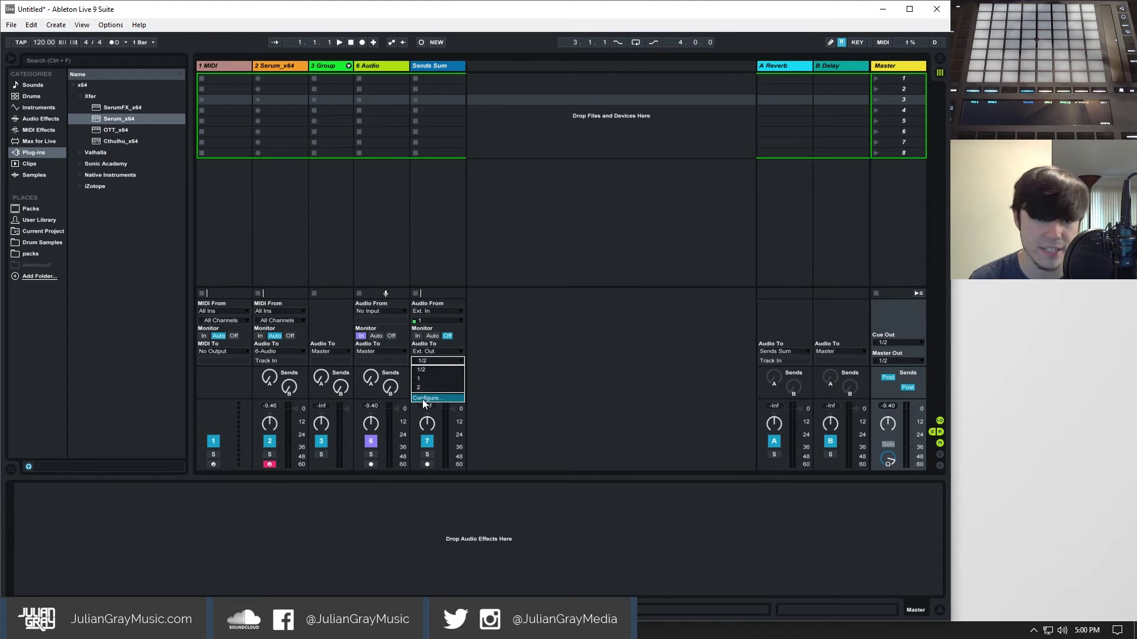
{"action": "left_click", "coordinate": [427, 371]}
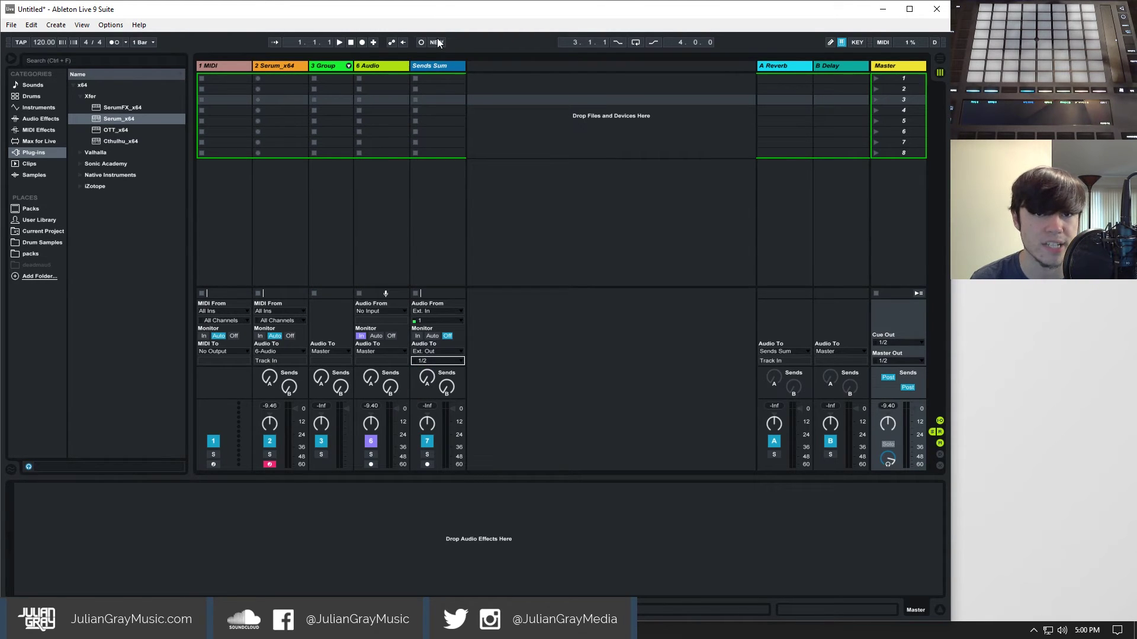
- Load Serum_x64 from the browser onto track 2
{"action": "left_click", "coordinate": [435, 65]}
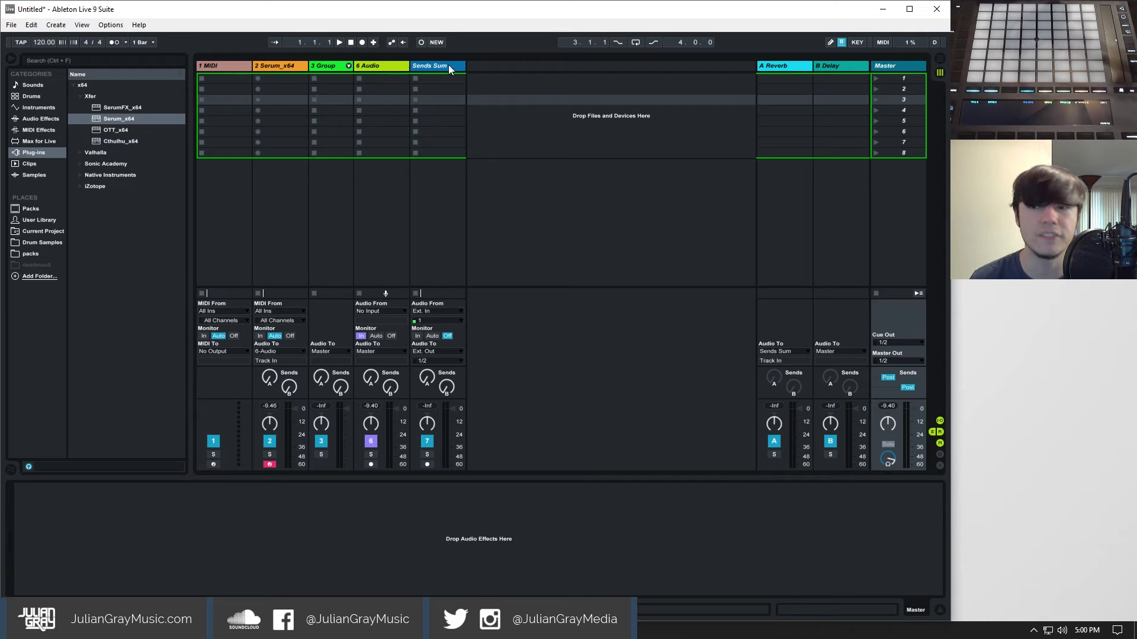
{"action": "left_click", "coordinate": [443, 66]}
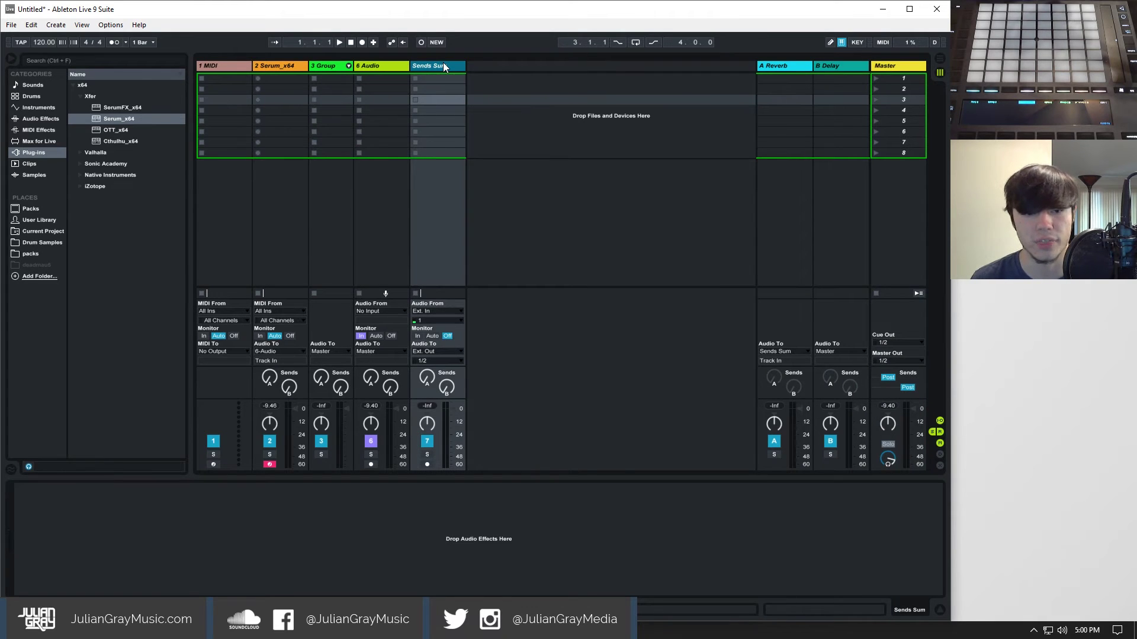
{"action": "left_click_drag", "start_coordinate": [101, 120], "coordinate": [275, 107]}
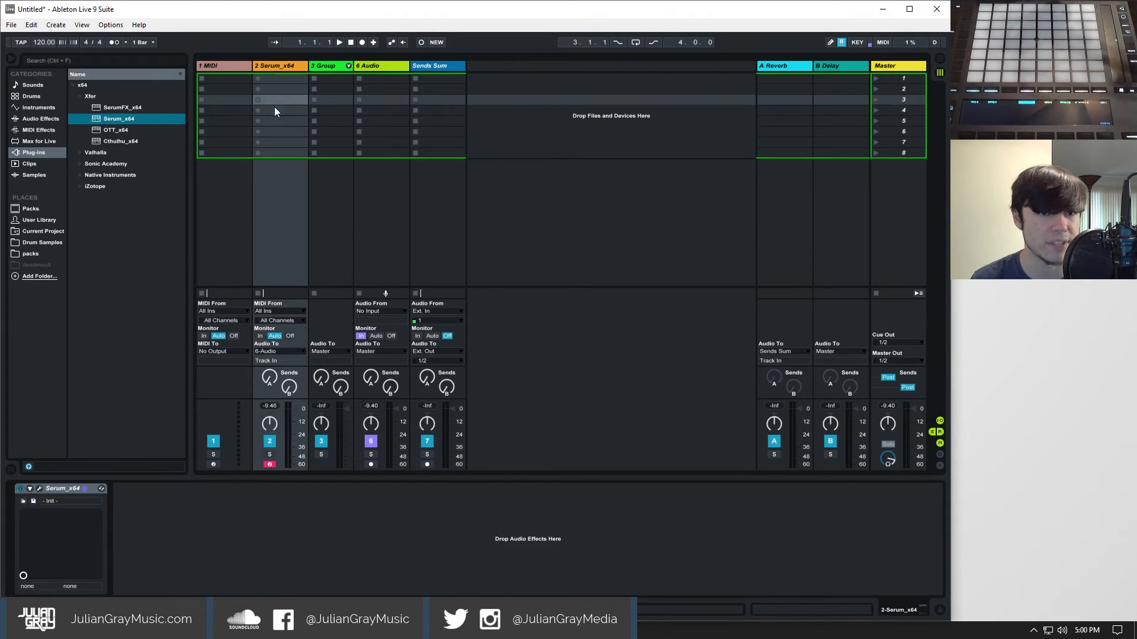
- Delete the 3 Group through Sends Sum tracks and the 1 MIDI track
{"action": "left_click", "coordinate": [417, 65]}
{"action": "left_click", "coordinate": [338, 66]}
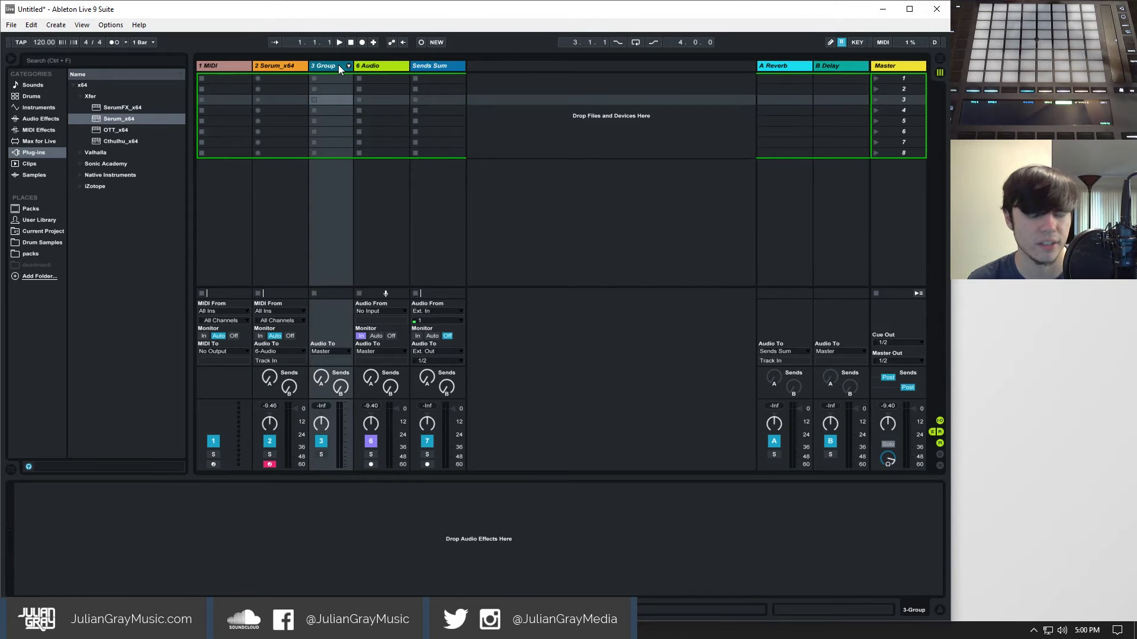
{"action": "key", "text": "Delete"}
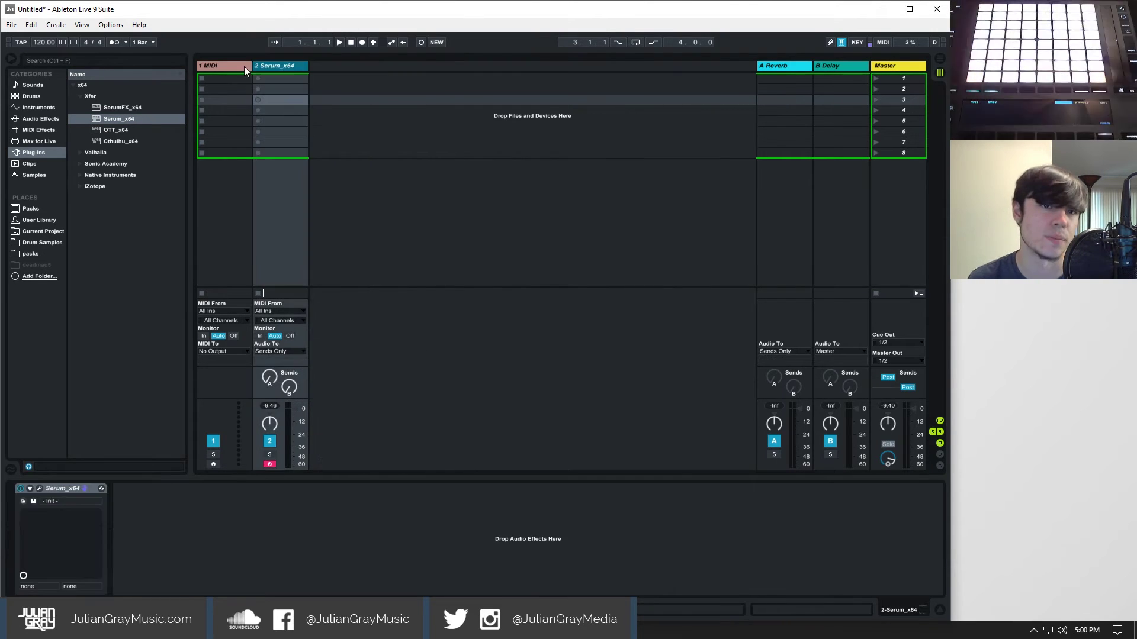
{"action": "left_click", "coordinate": [211, 65]}
{"action": "key", "text": "Delete"}
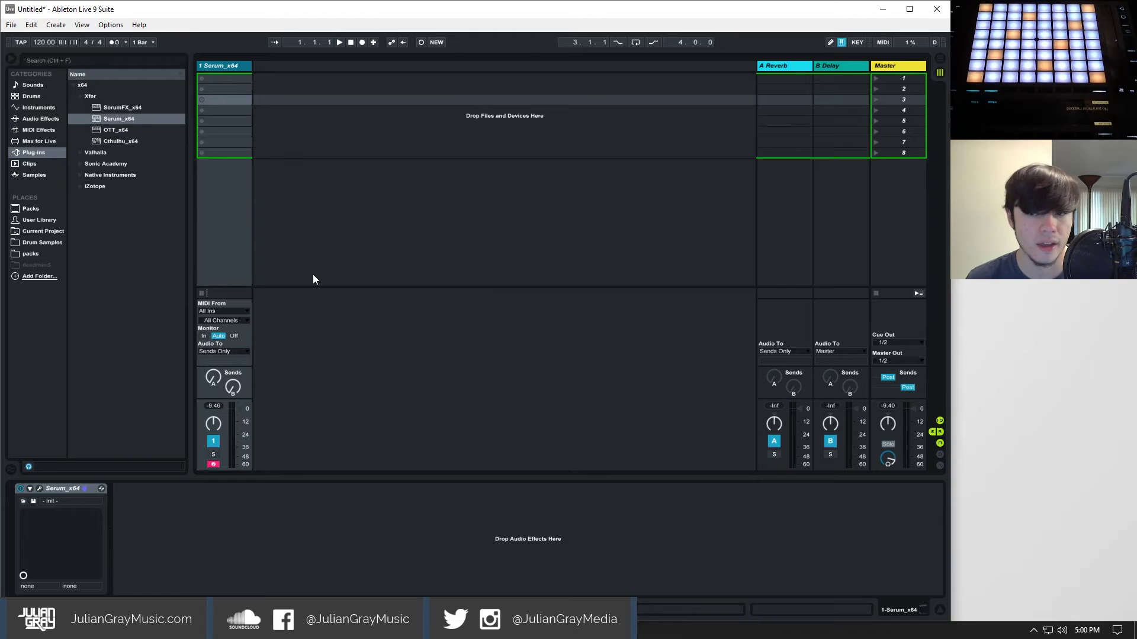
- Load ValhallaRoom_x64 on the Master track and send Serum's output to Master
{"action": "left_click", "coordinate": [893, 82]}
{"action": "left_click", "coordinate": [80, 152]}
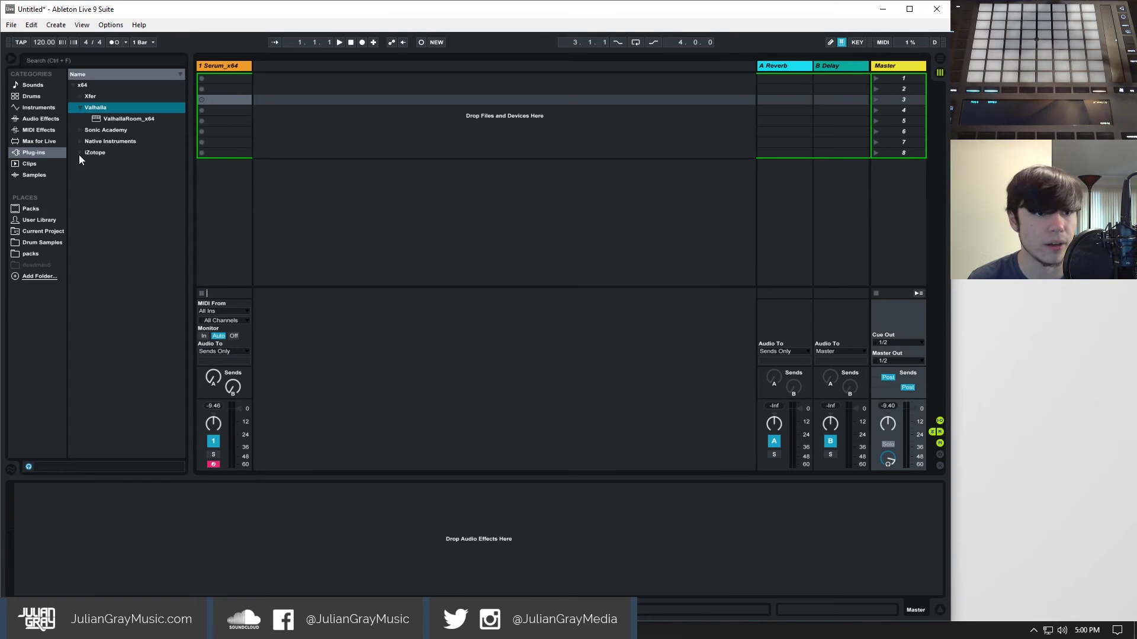
{"action": "left_click_drag", "start_coordinate": [119, 118], "coordinate": [894, 72]}
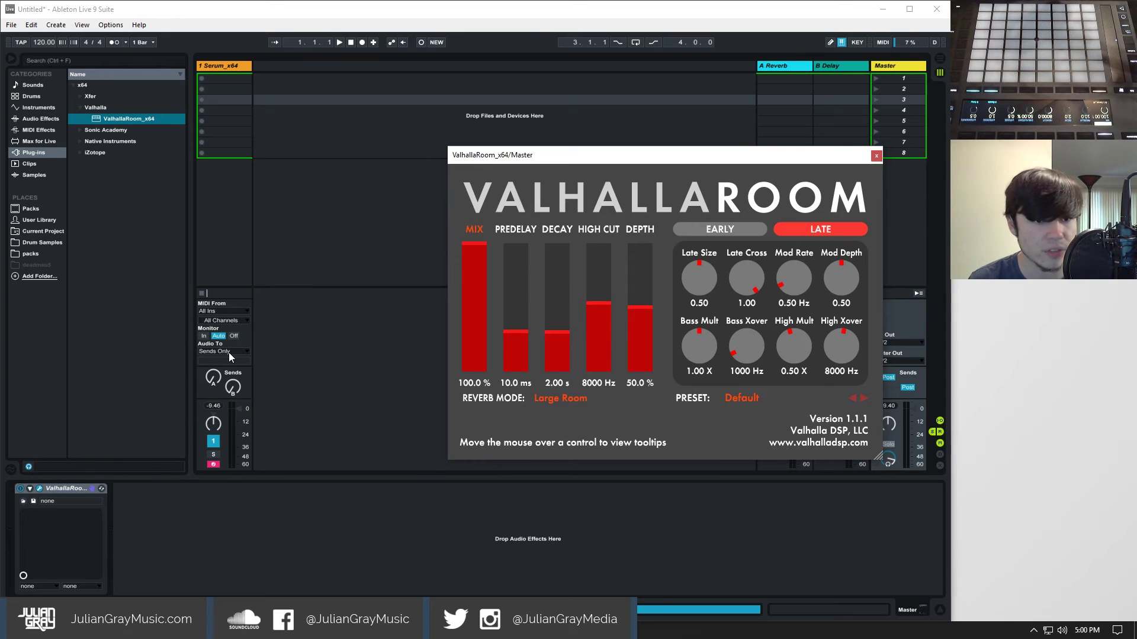
{"action": "left_click", "coordinate": [229, 352]}
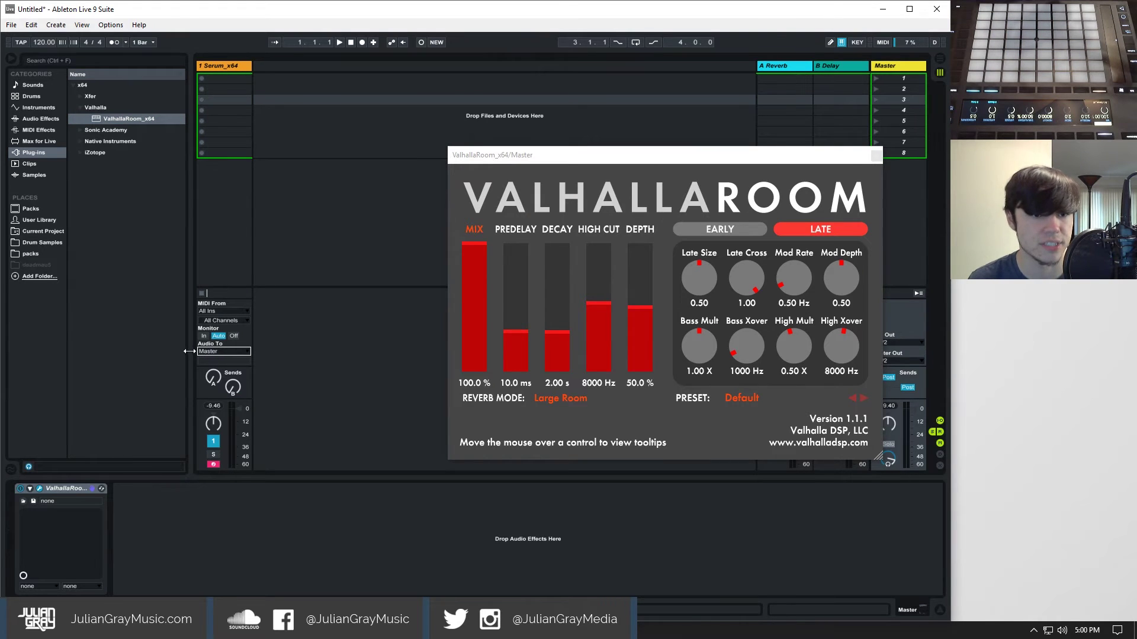
{"action": "left_click_drag", "start_coordinate": [653, 161], "coordinate": [482, 115]}
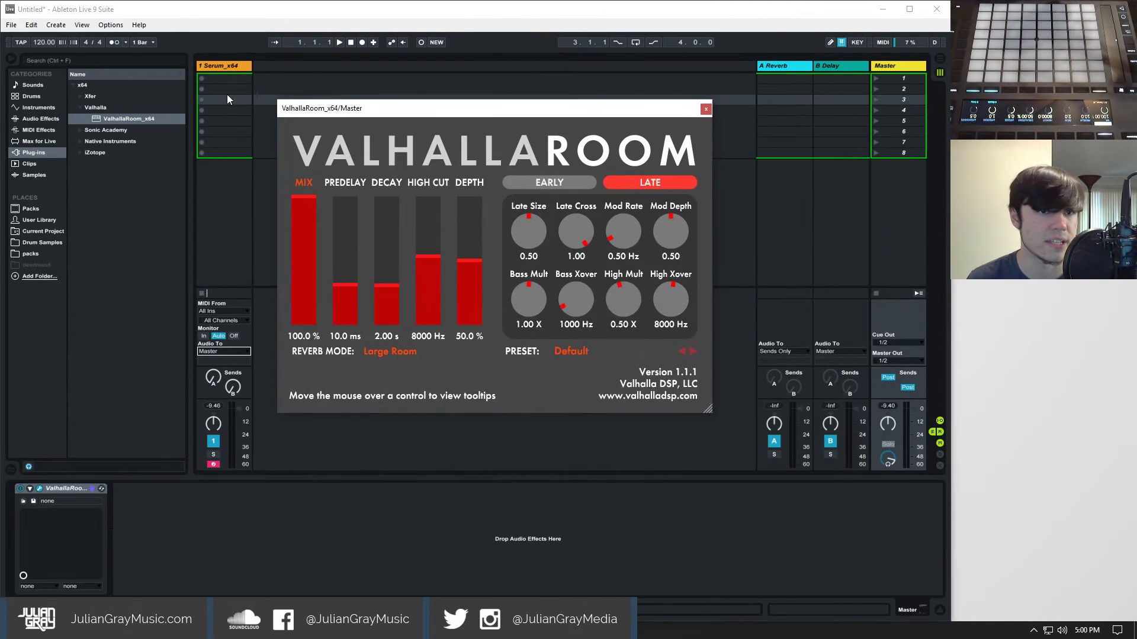
{"action": "left_click", "coordinate": [214, 66]}
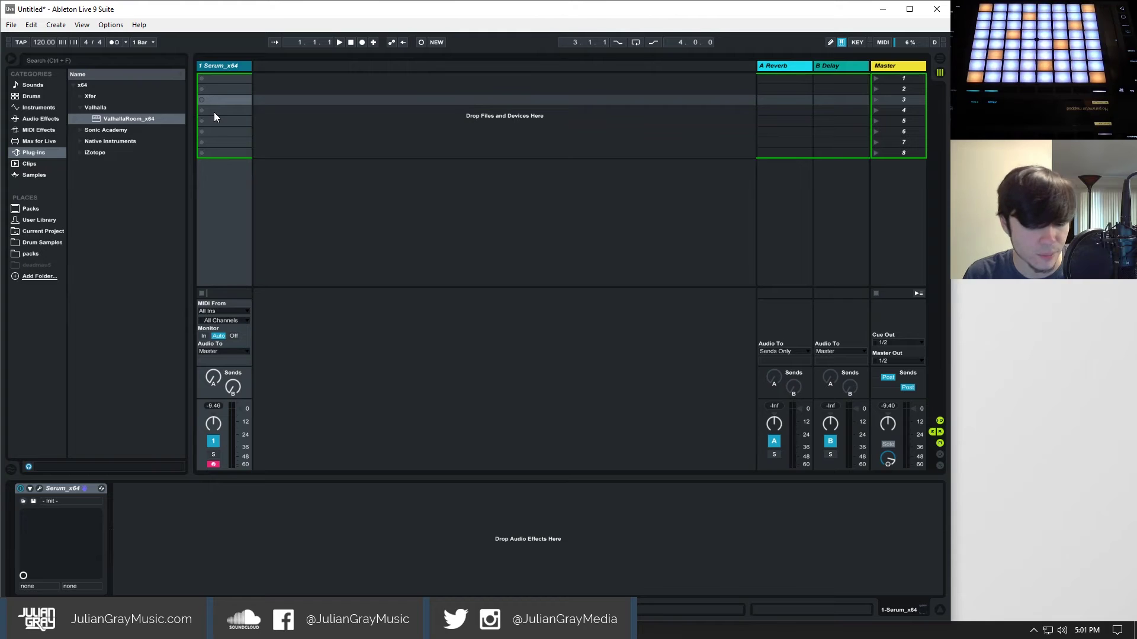
- Create an empty MIDI clip in Serum's first slot and browse its MIDI From sources
{"action": "double_click", "coordinate": [221, 79]}
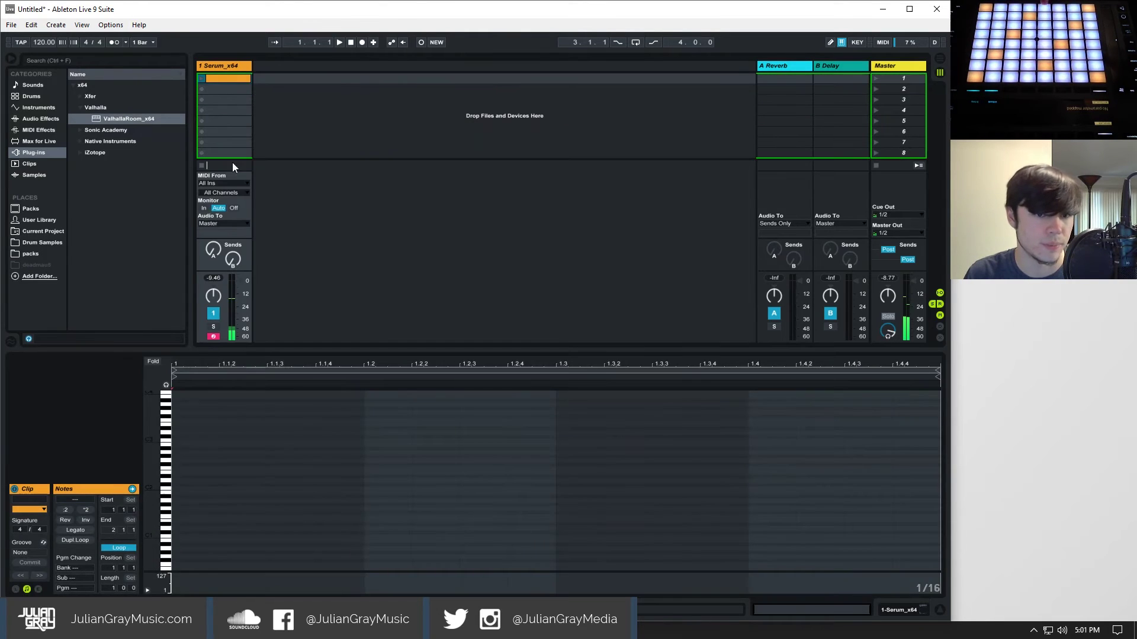
{"action": "left_click", "coordinate": [199, 68]}
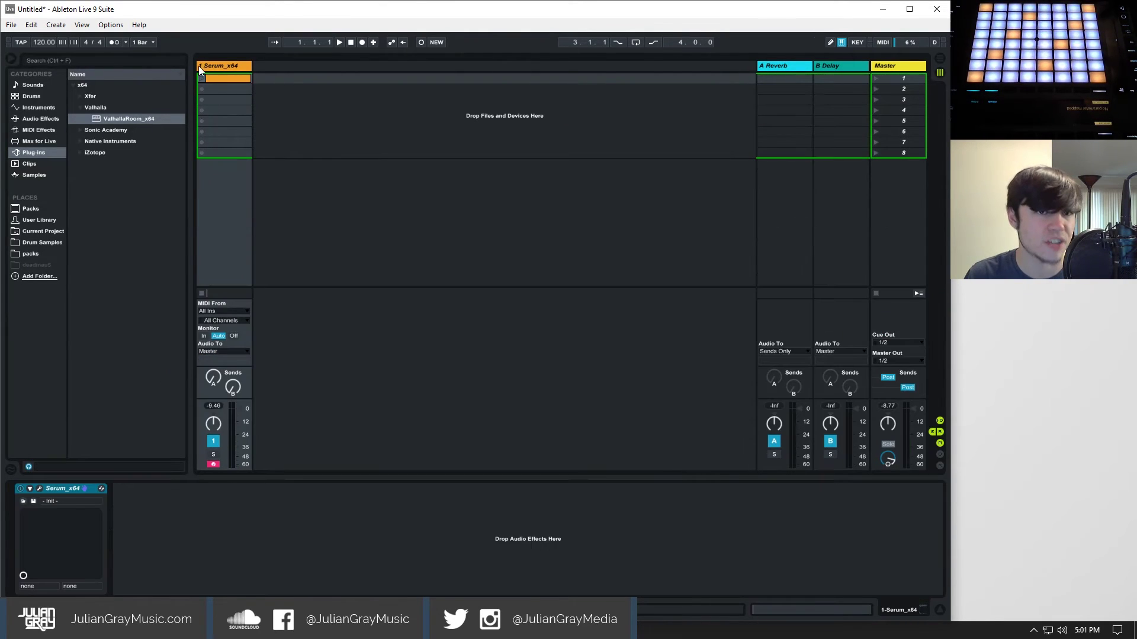
{"action": "left_click", "coordinate": [219, 311]}
{"action": "left_click", "coordinate": [217, 312]}
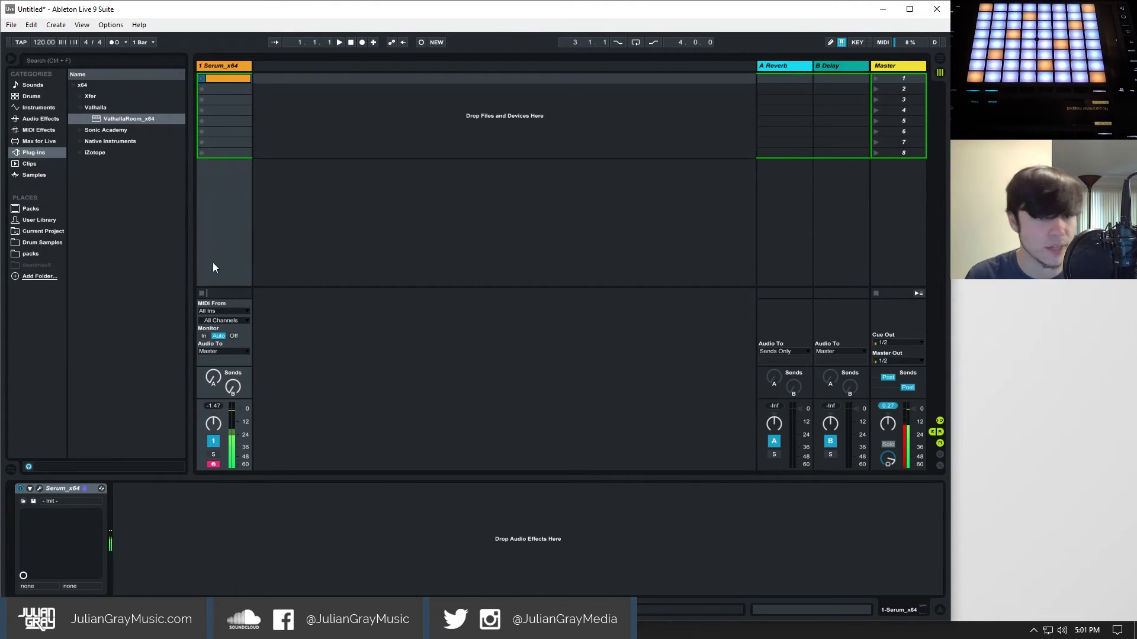
{"action": "left_click", "coordinate": [214, 310]}
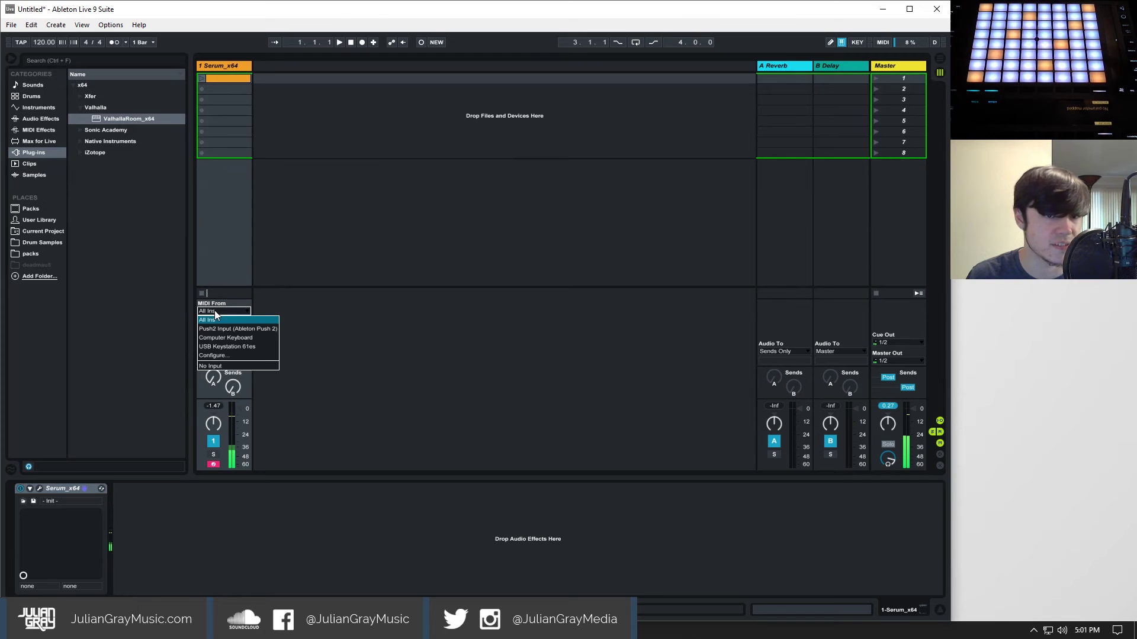
- Set Serum's MIDI input to USB Keystation 61es and keep its output on Master
{"action": "left_click", "coordinate": [238, 346]}
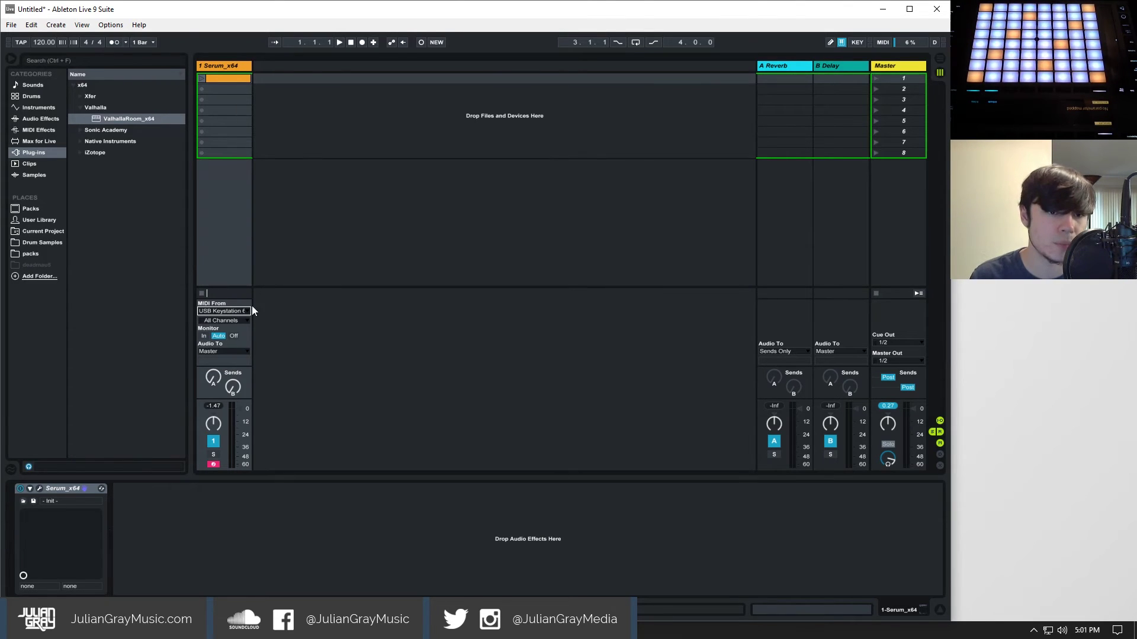
{"action": "left_click", "coordinate": [55, 488]}
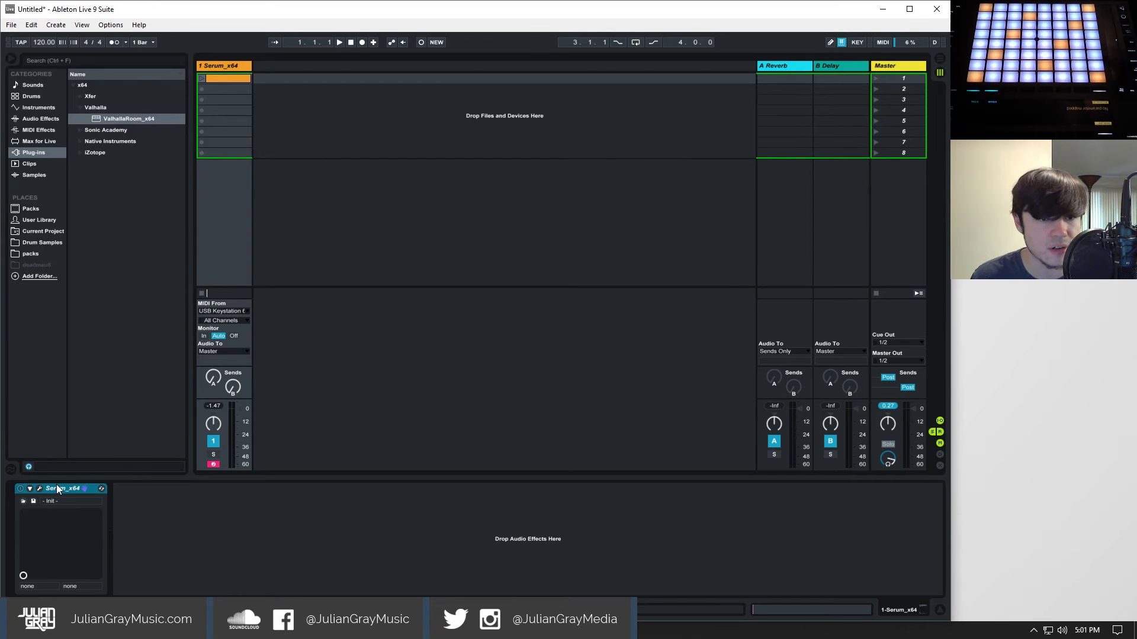
{"action": "left_click", "coordinate": [223, 351]}
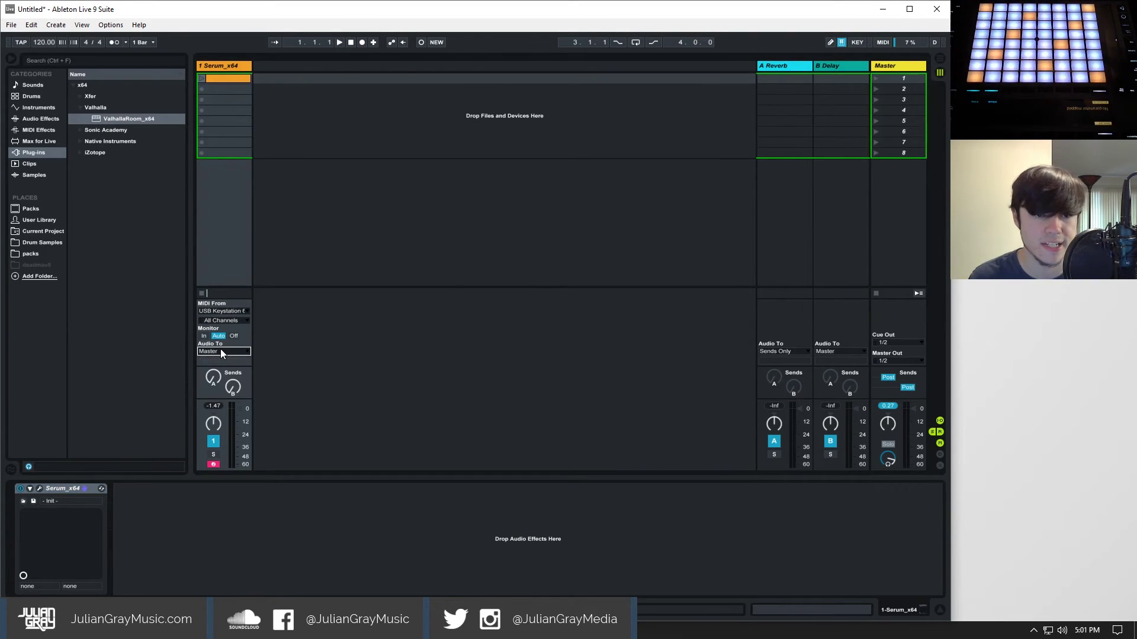
{"action": "left_click", "coordinate": [220, 351]}
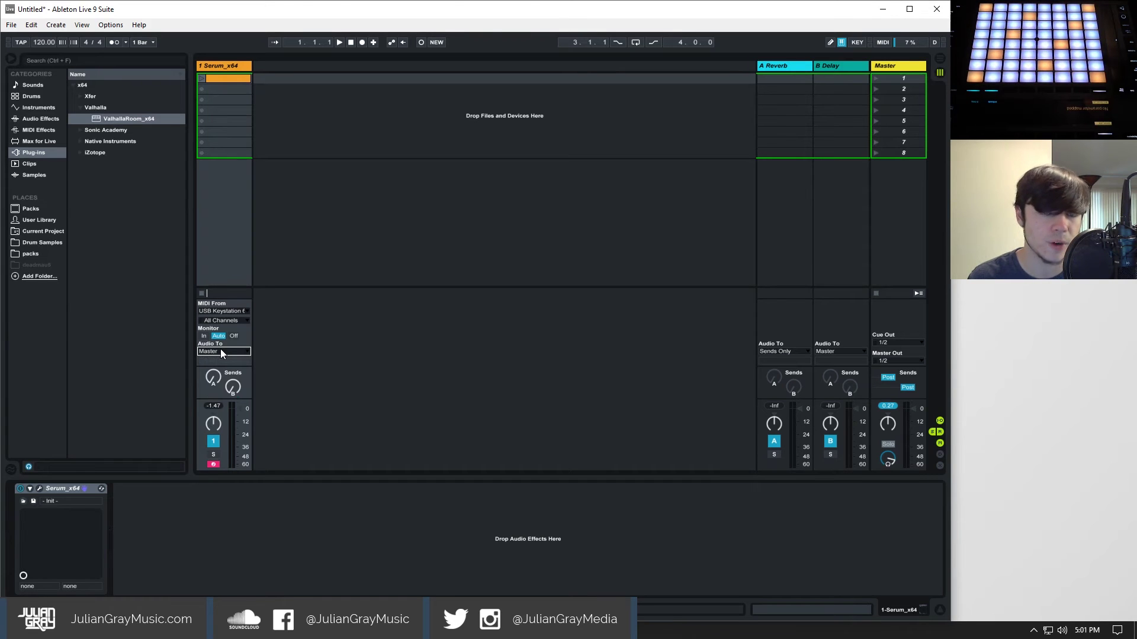
- Close the ValhallaRoom window and bring Serum_x64 back into the device view
{"action": "left_click", "coordinate": [895, 65]}
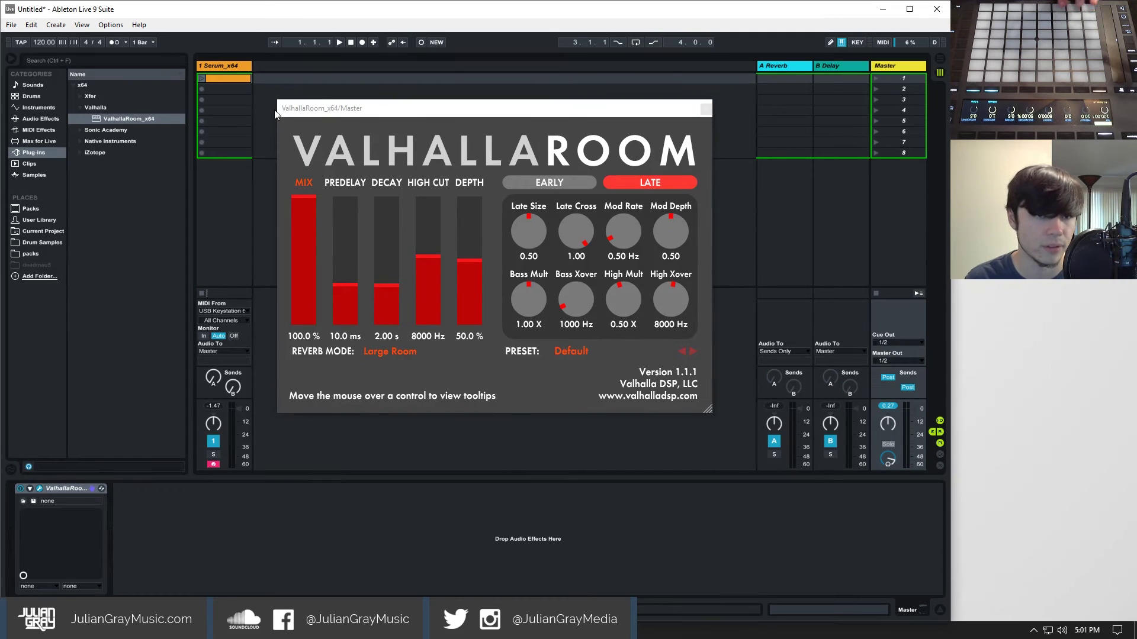
{"action": "left_click", "coordinate": [224, 87]}
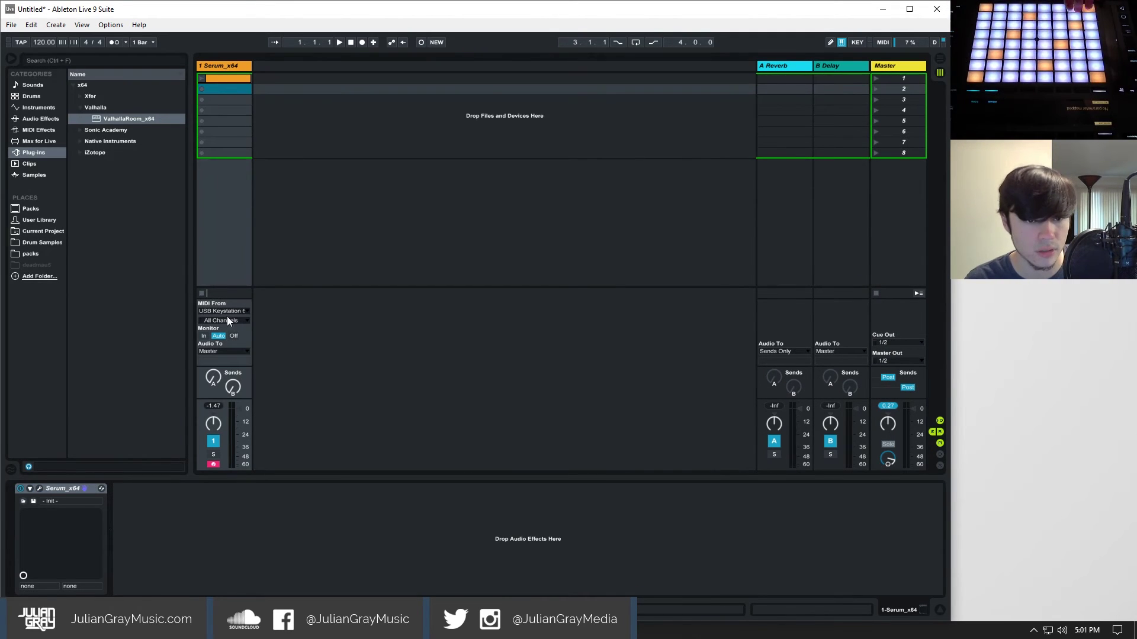
{"action": "left_click", "coordinate": [217, 355]}
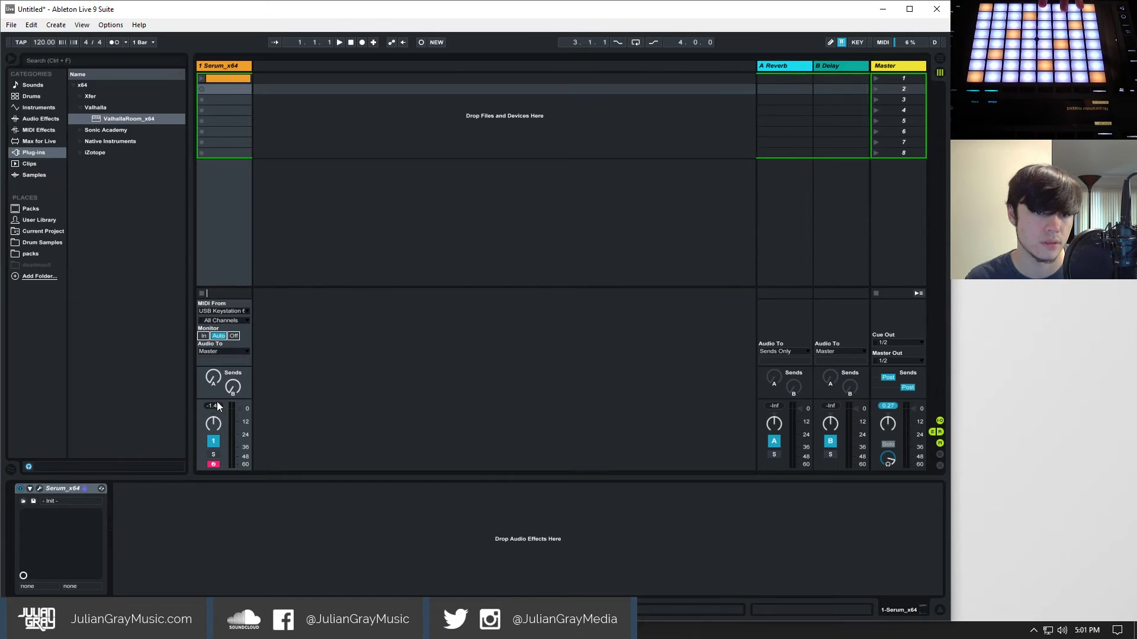
{"action": "left_click", "coordinate": [214, 465]}
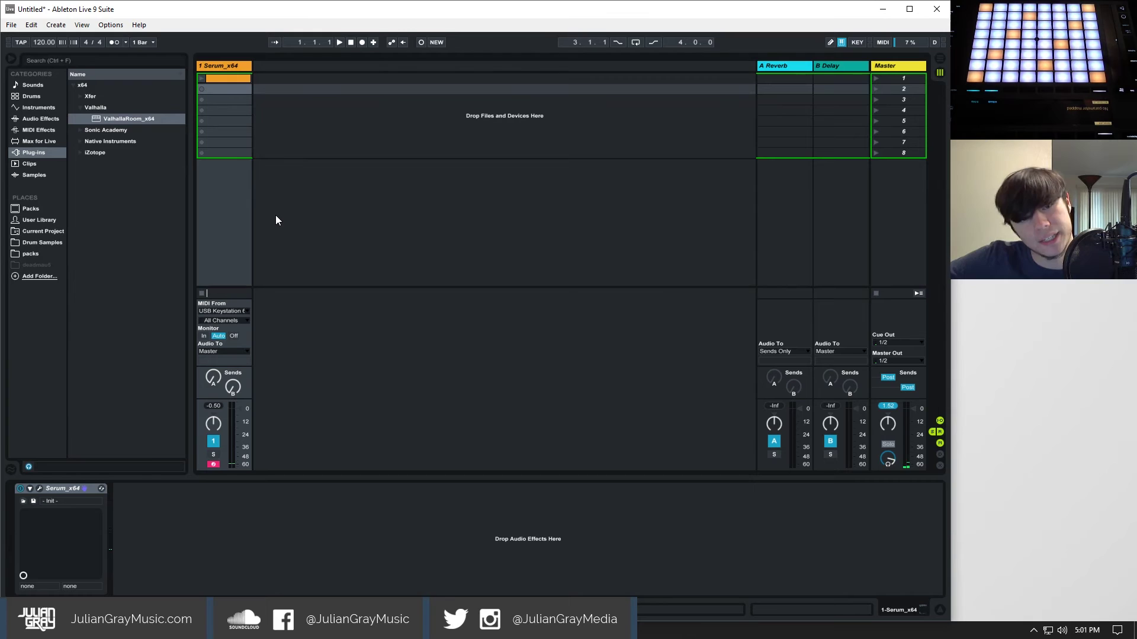
{"action": "left_click", "coordinate": [54, 488]}
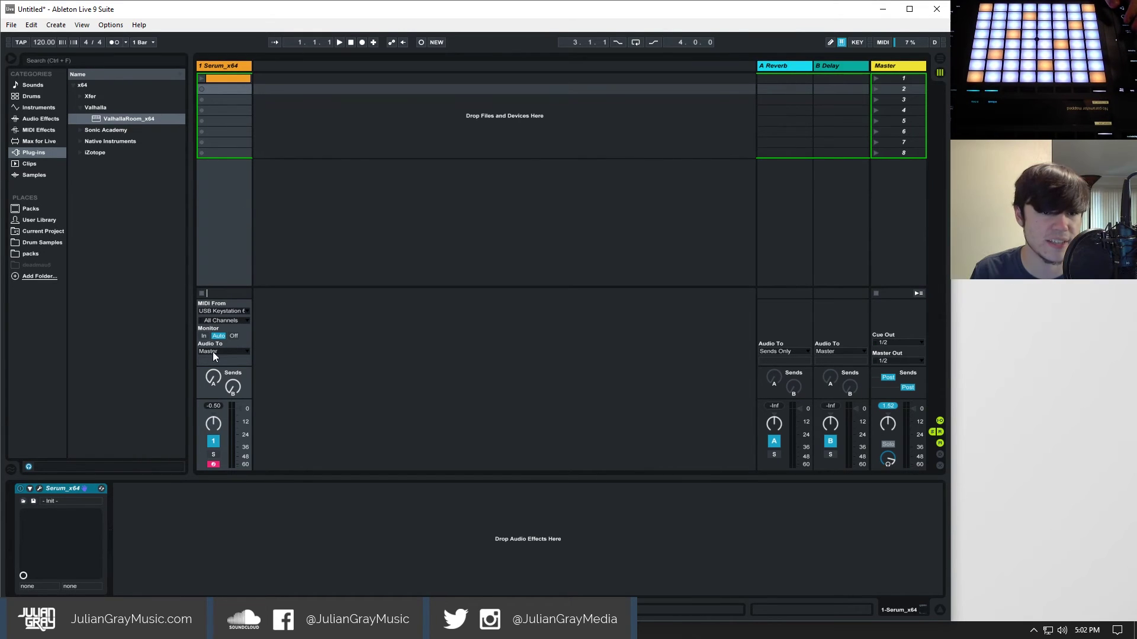
- Show the Master track's ValhallaRoom reverb and leave the Serum track's output on Master
{"action": "left_click", "coordinate": [895, 62]}
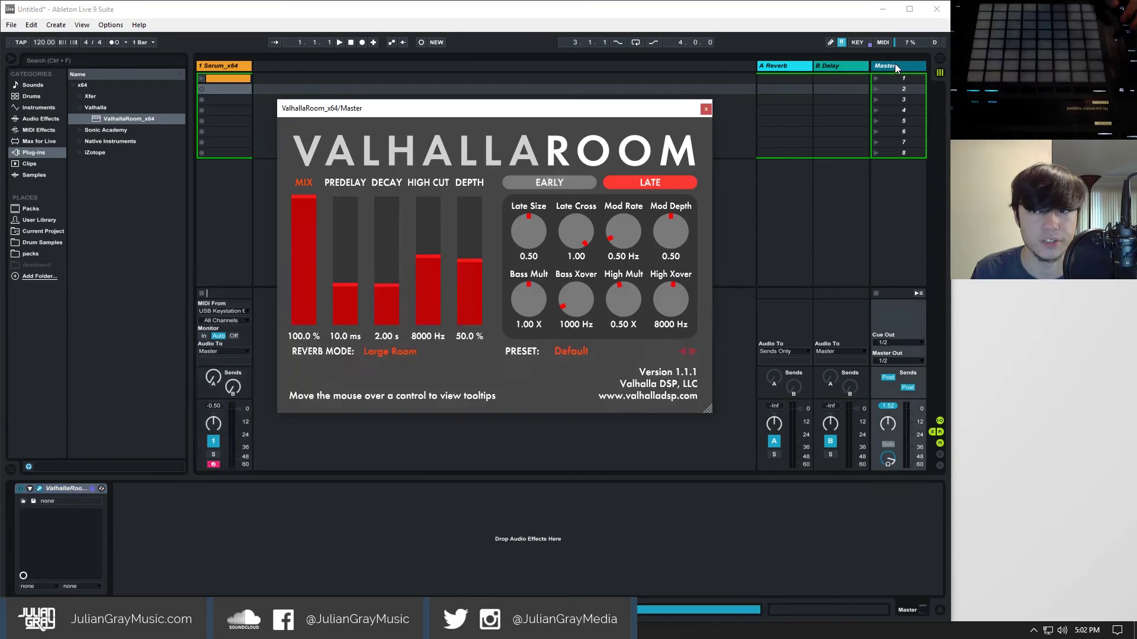
{"action": "left_click", "coordinate": [707, 111]}
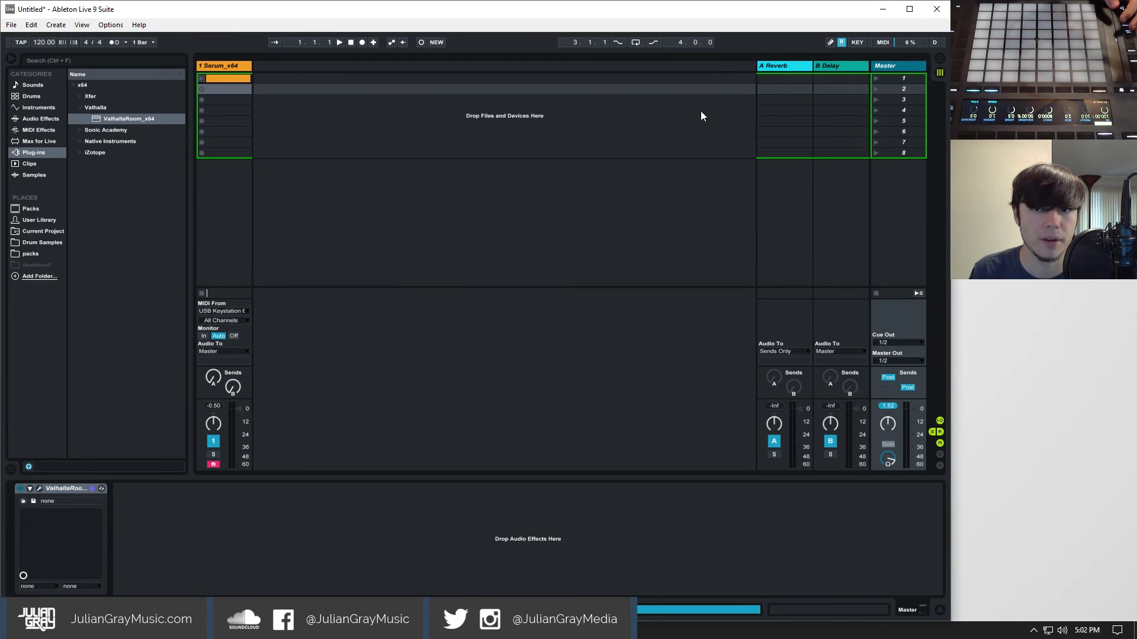
{"action": "left_click", "coordinate": [230, 351]}
{"action": "left_click", "coordinate": [516, 313]}
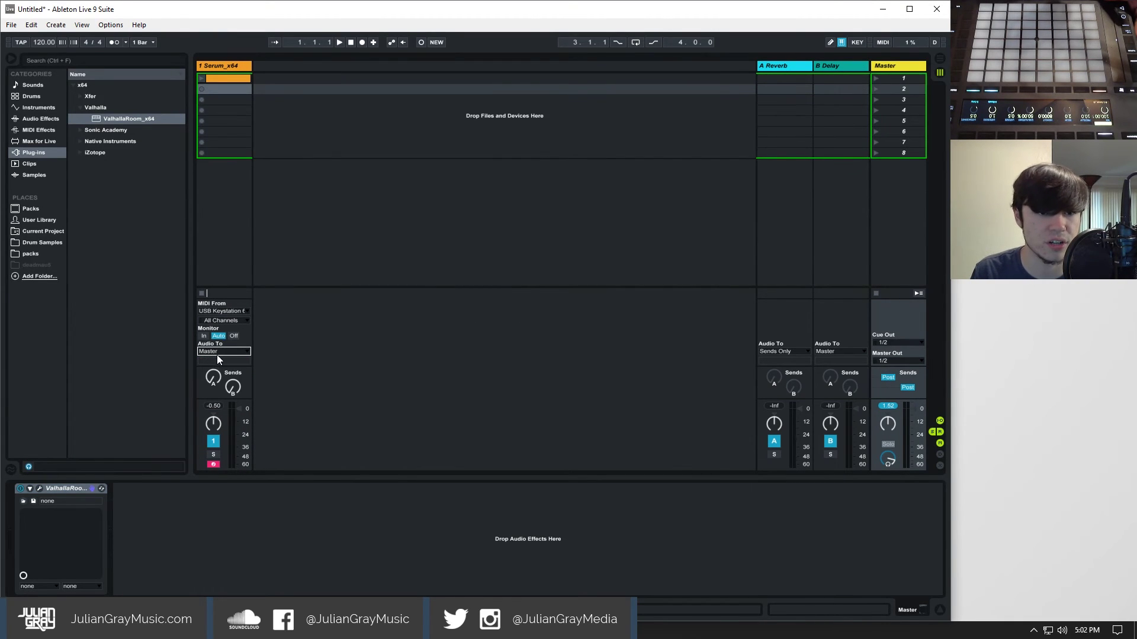
- Select the Master's ValhallaRoom device and keep the master output on channels 1/2
{"action": "left_click", "coordinate": [890, 62]}
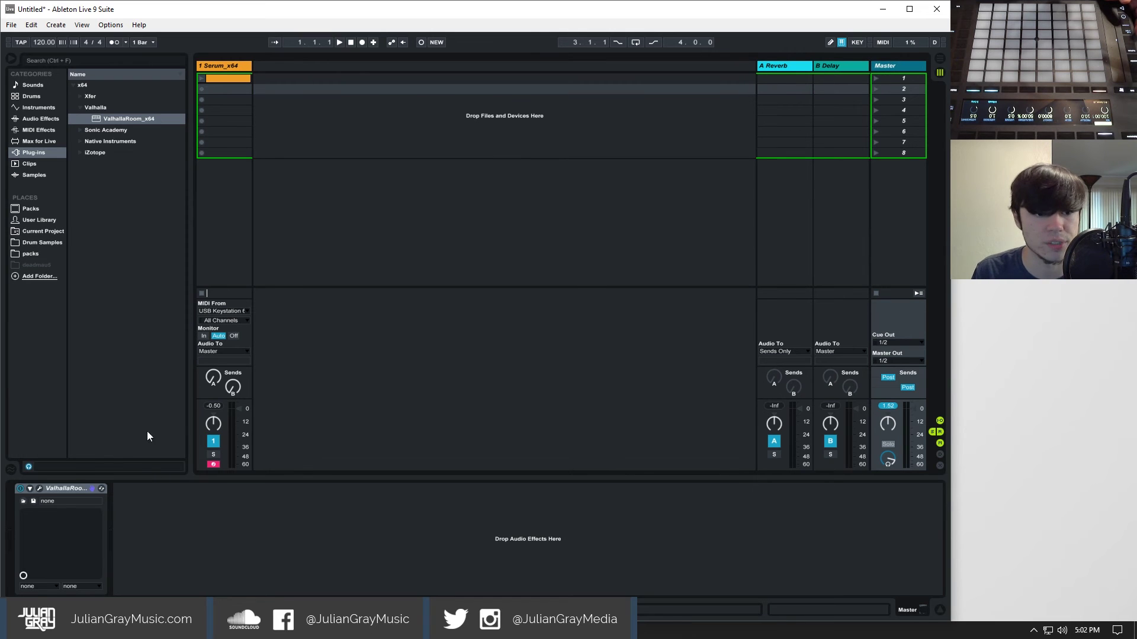
{"action": "left_click", "coordinate": [69, 485]}
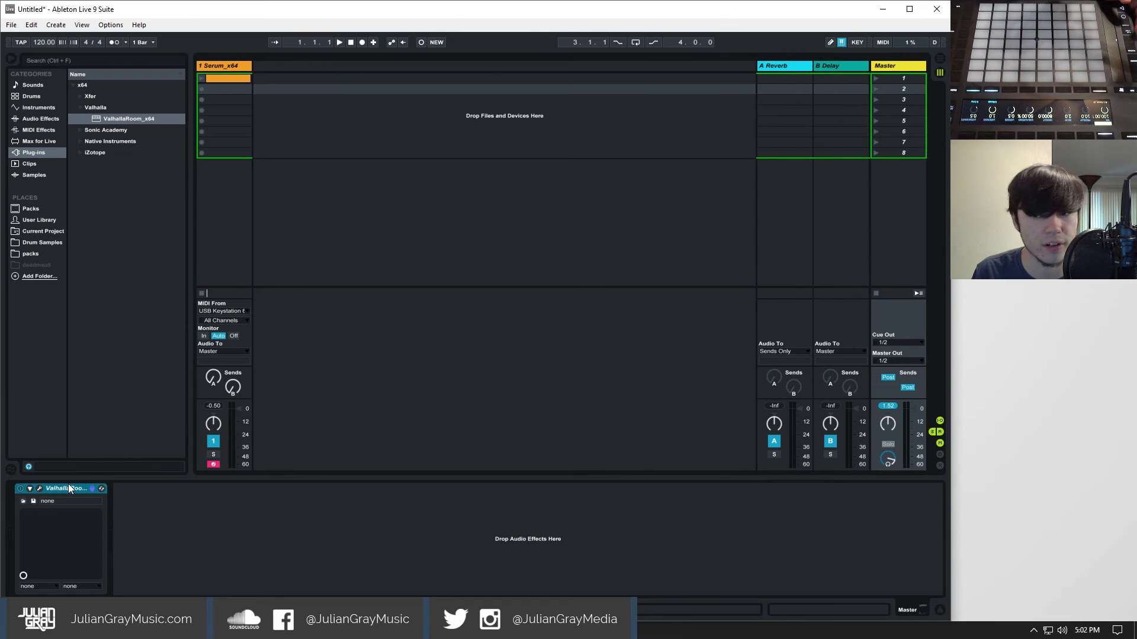
{"action": "left_click", "coordinate": [889, 361]}
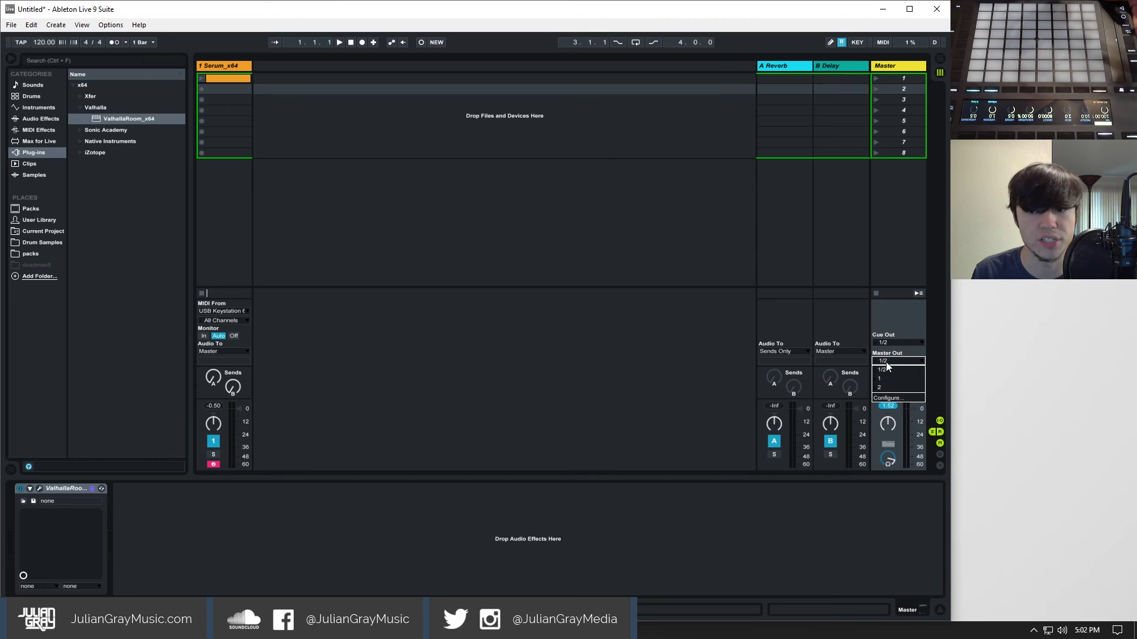
{"action": "left_click", "coordinate": [887, 360]}
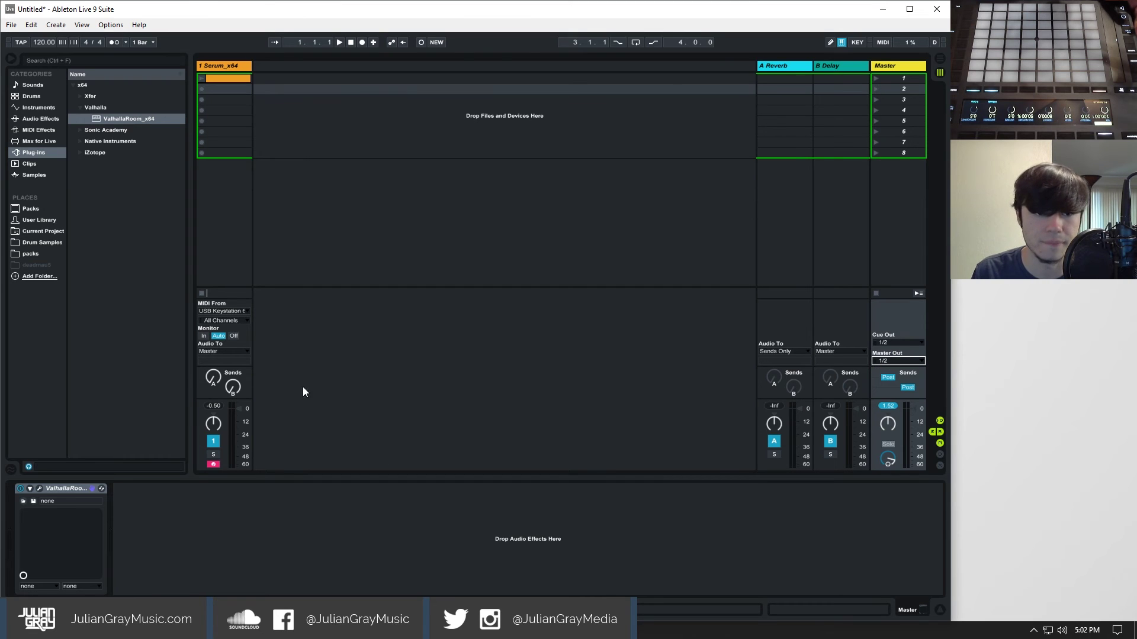
- Send the Serum_x64 track to Ext. Out on channels 1/2, then reselect the Serum track
{"action": "left_click", "coordinate": [219, 351]}
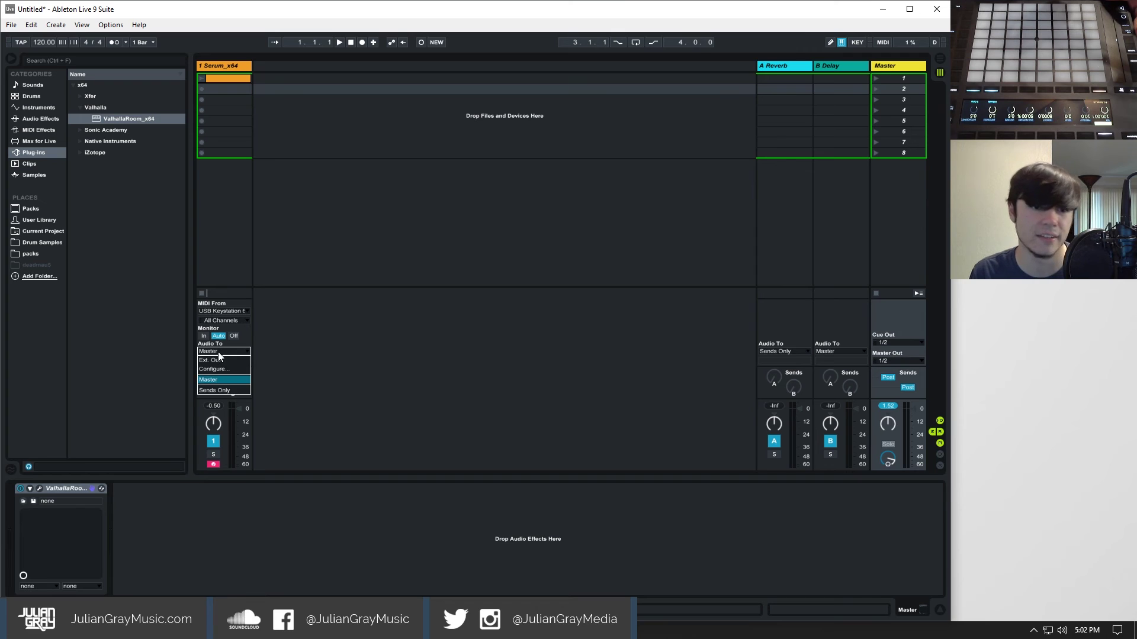
{"action": "left_click", "coordinate": [216, 358]}
{"action": "left_click", "coordinate": [225, 360]}
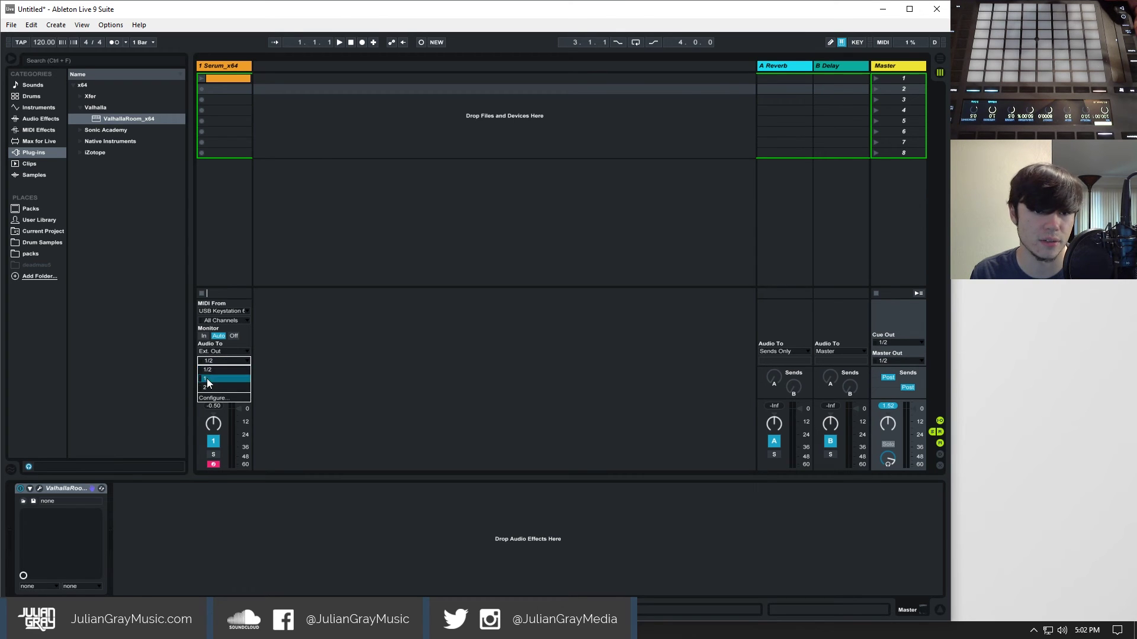
{"action": "left_click", "coordinate": [206, 371]}
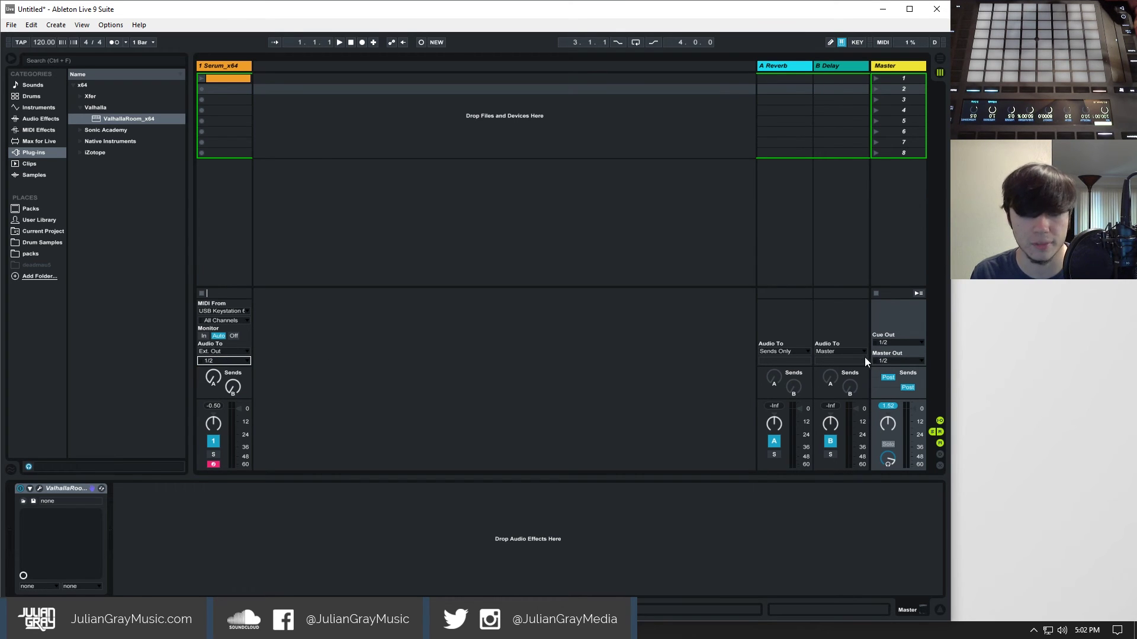
{"action": "left_click", "coordinate": [891, 66]}
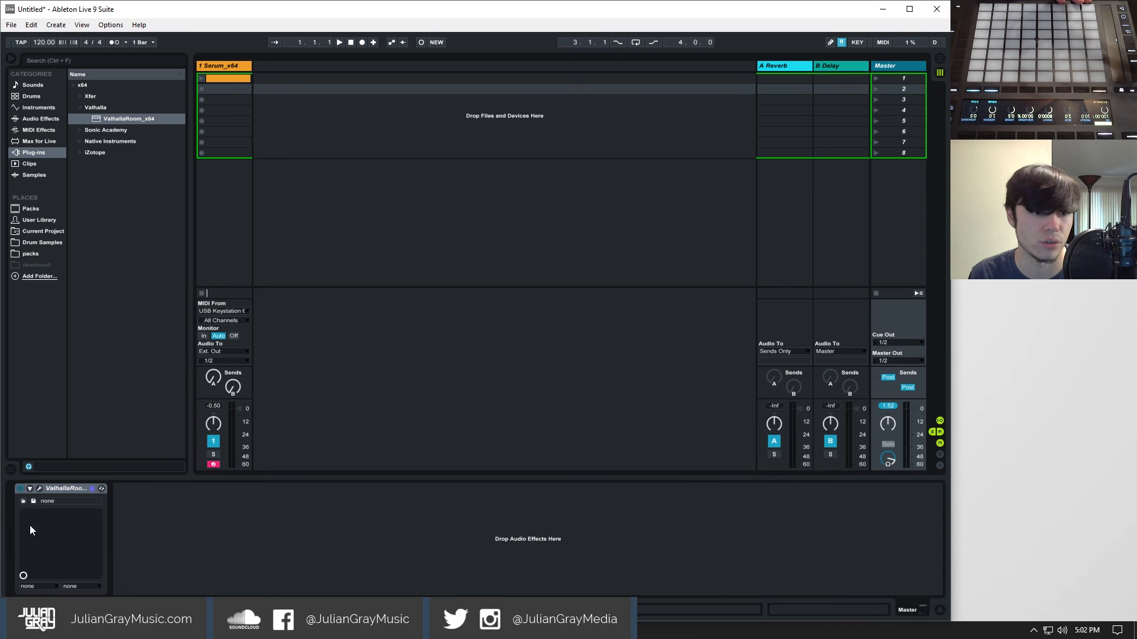
{"action": "left_click", "coordinate": [231, 77]}
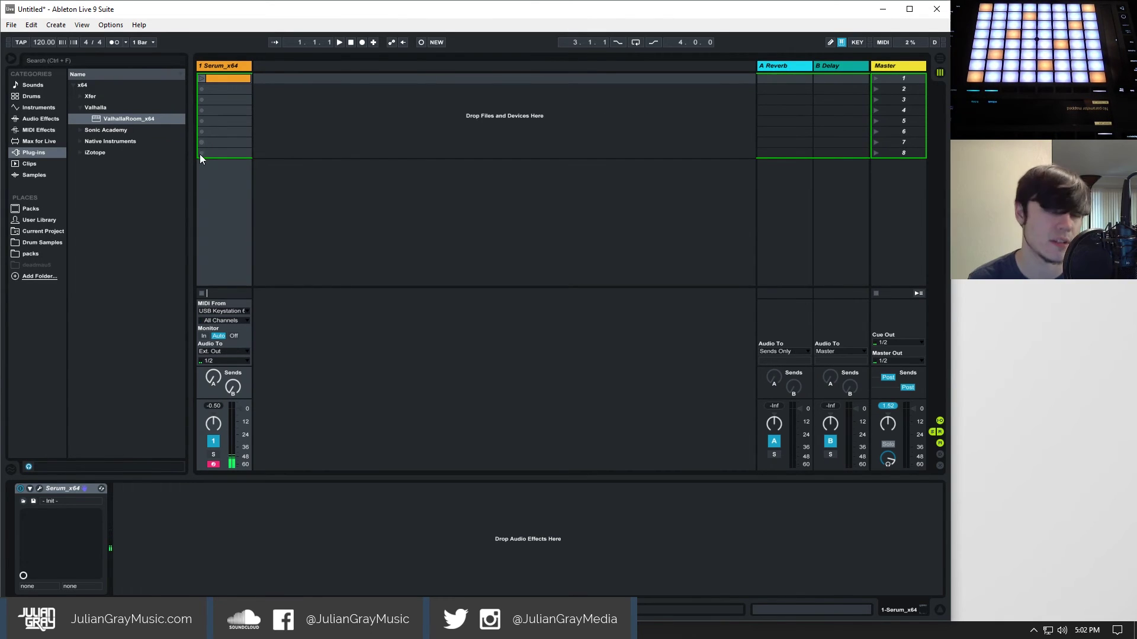
- Insert a new 2 Audio track and put ValhallaRoom_x64 on it
{"action": "right_click", "coordinate": [318, 104]}
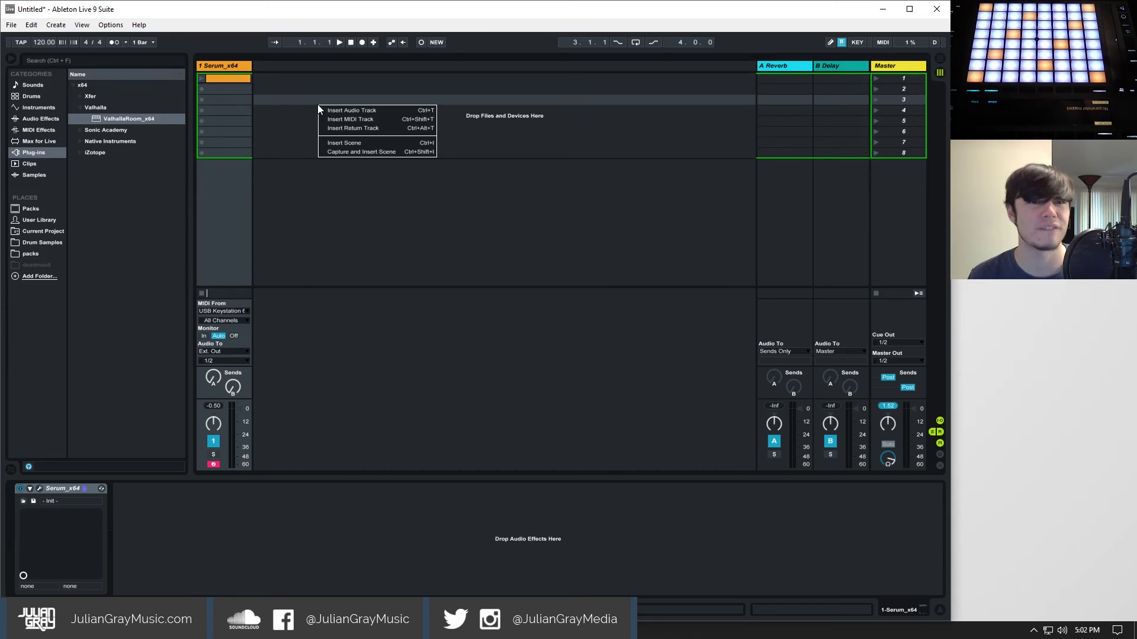
{"action": "left_click", "coordinate": [367, 109]}
{"action": "left_click", "coordinate": [289, 79]}
{"action": "left_click_drag", "start_coordinate": [124, 121], "coordinate": [278, 86]}
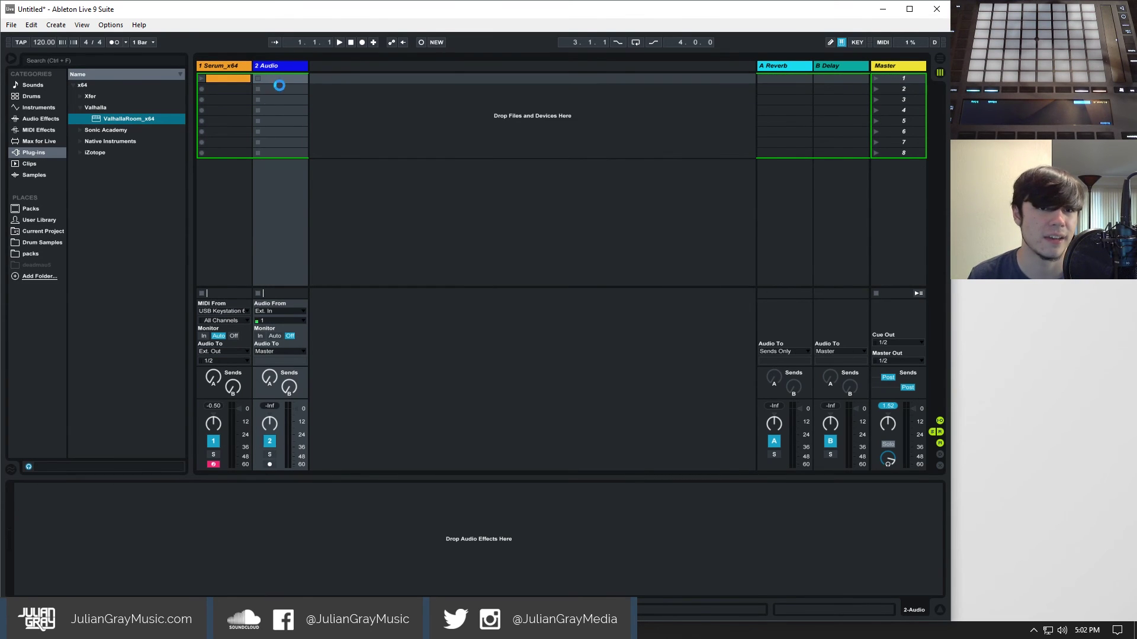
{"action": "left_click", "coordinate": [882, 156]}
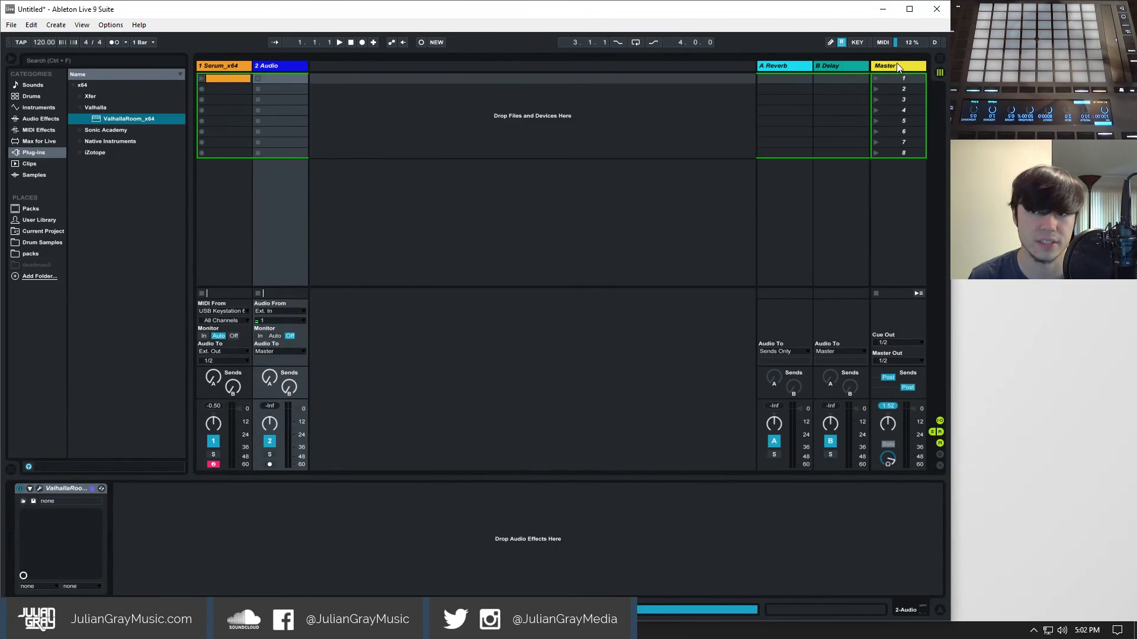
- Route the Serum track into 2-Audio, with monitoring In and input set to No Input
{"action": "left_click", "coordinate": [223, 352]}
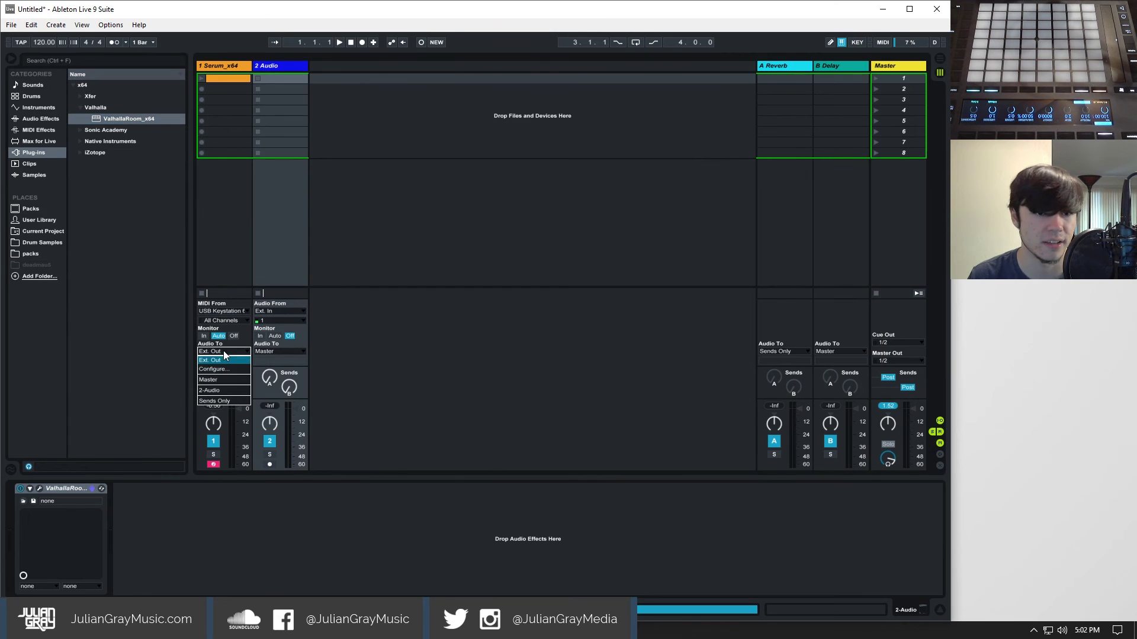
{"action": "left_click", "coordinate": [220, 387]}
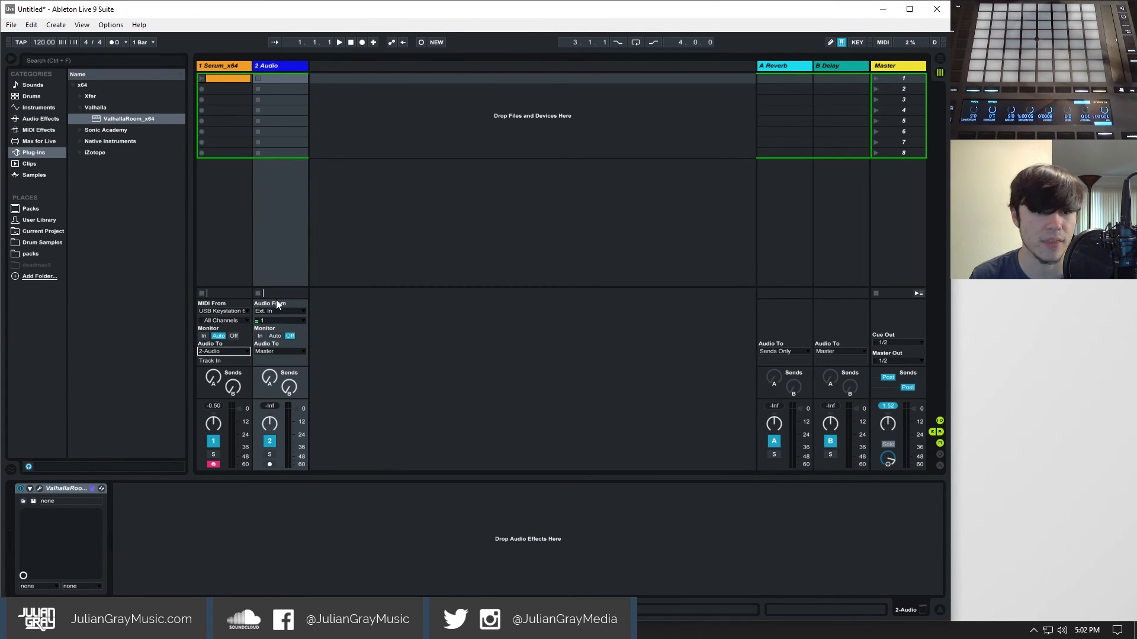
{"action": "left_click", "coordinate": [260, 336]}
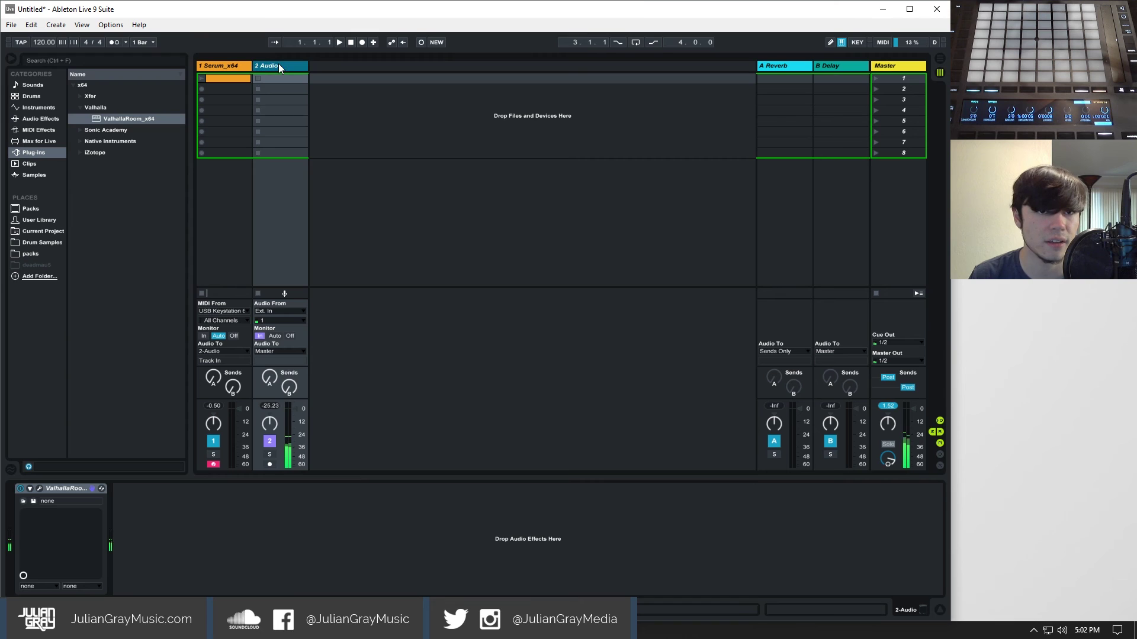
{"action": "left_click", "coordinate": [265, 311]}
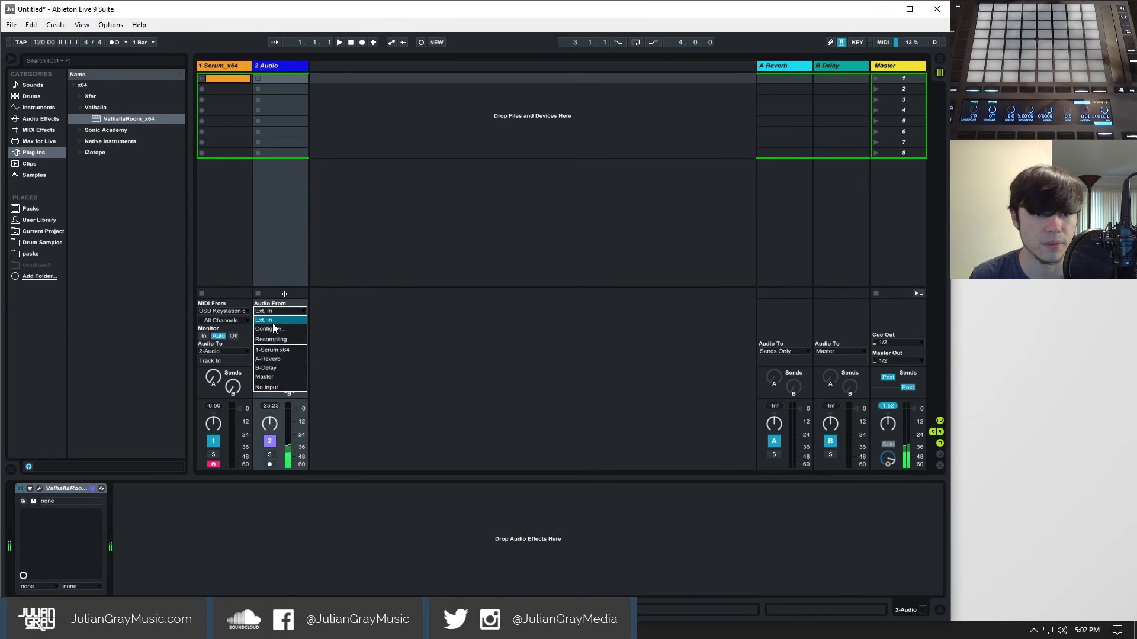
{"action": "left_click", "coordinate": [278, 388]}
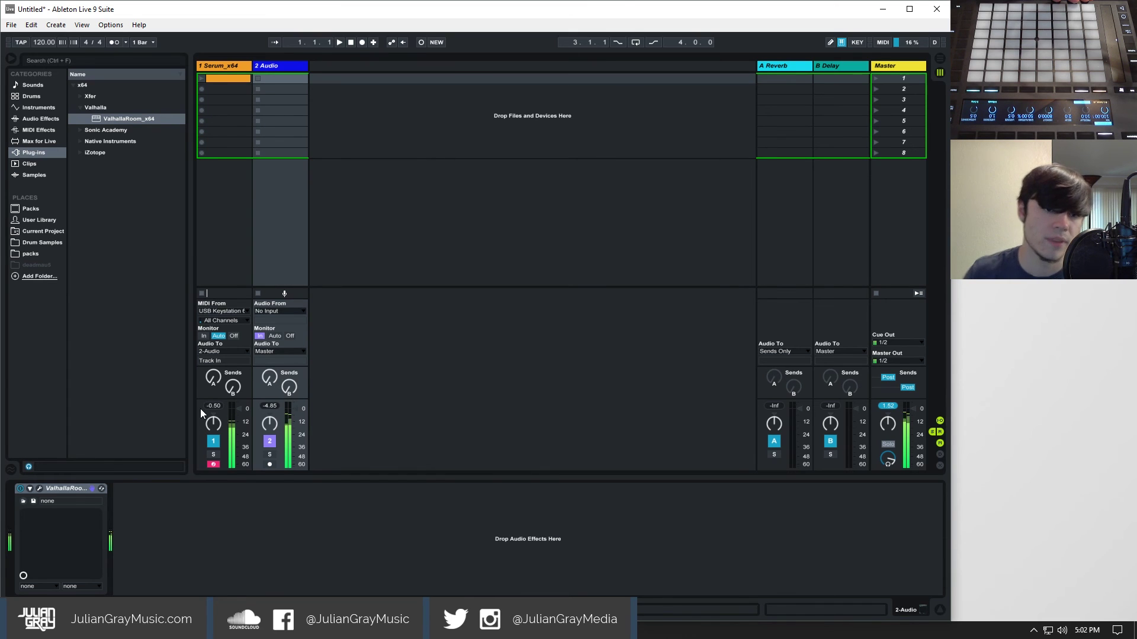
{"action": "left_click", "coordinate": [231, 81]}
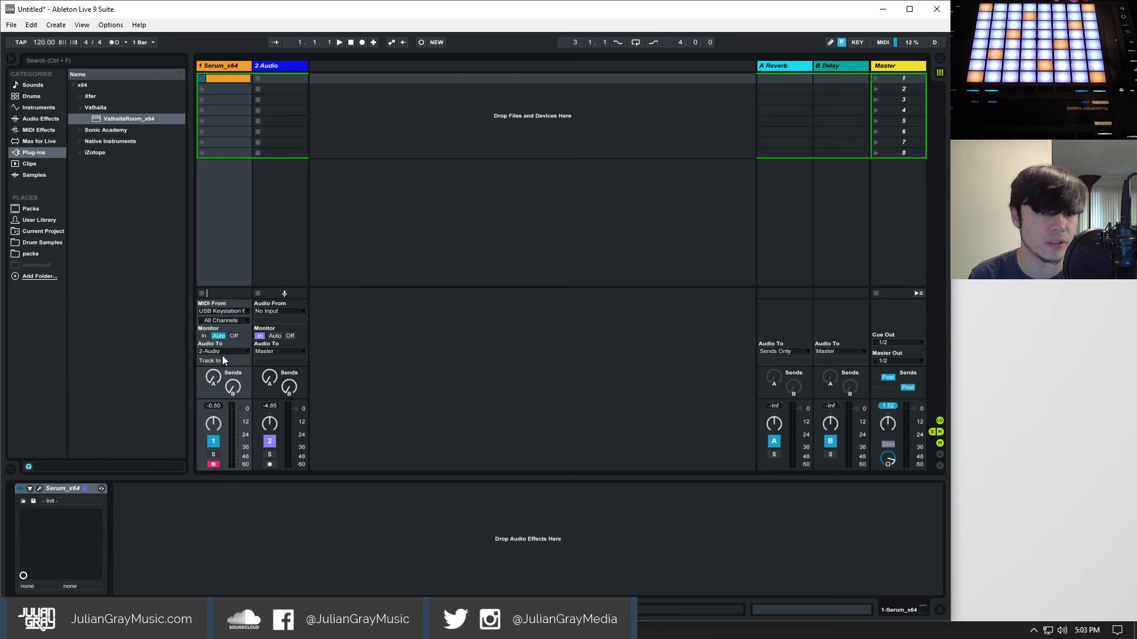
{"action": "left_click", "coordinate": [264, 78]}
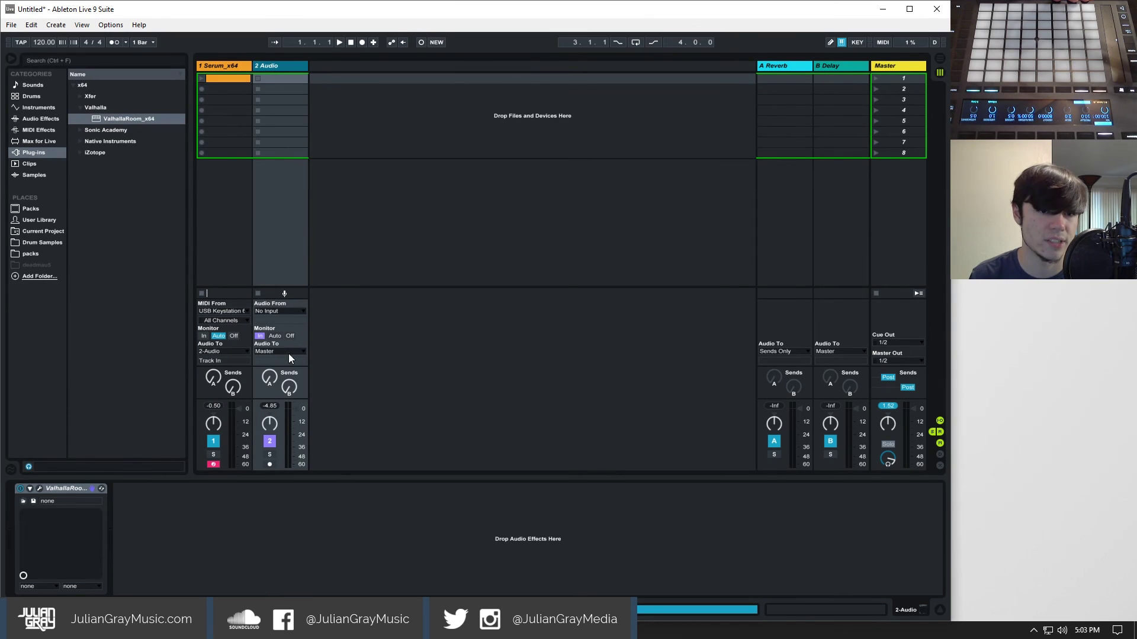
{"action": "left_click", "coordinate": [889, 66]}
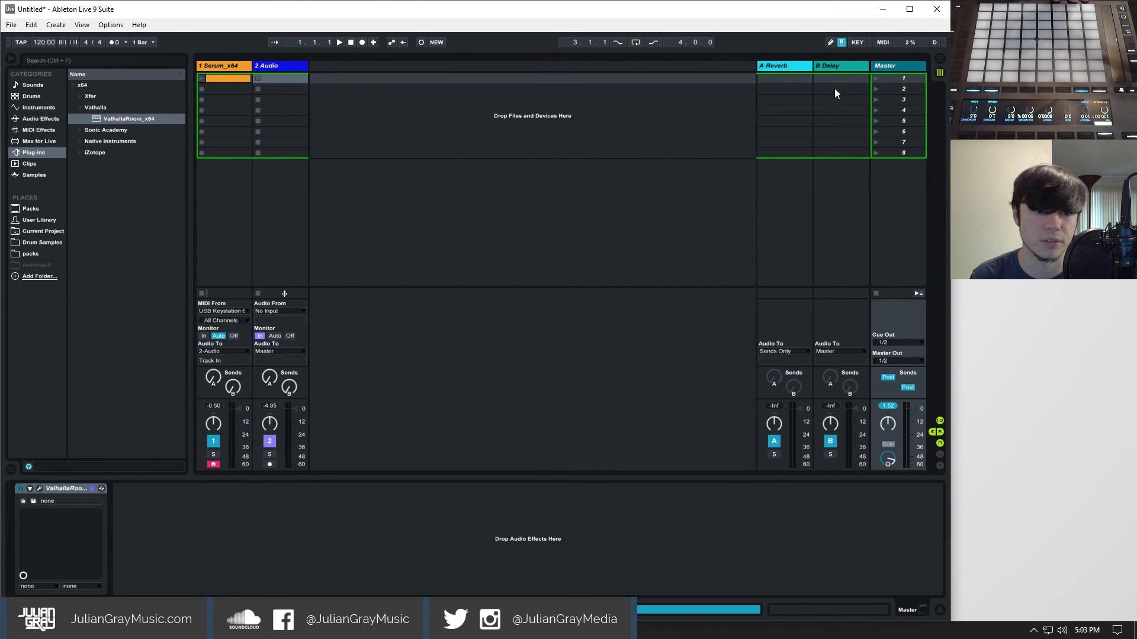
{"action": "right_click", "coordinate": [61, 489]}
{"action": "left_click", "coordinate": [55, 486]}
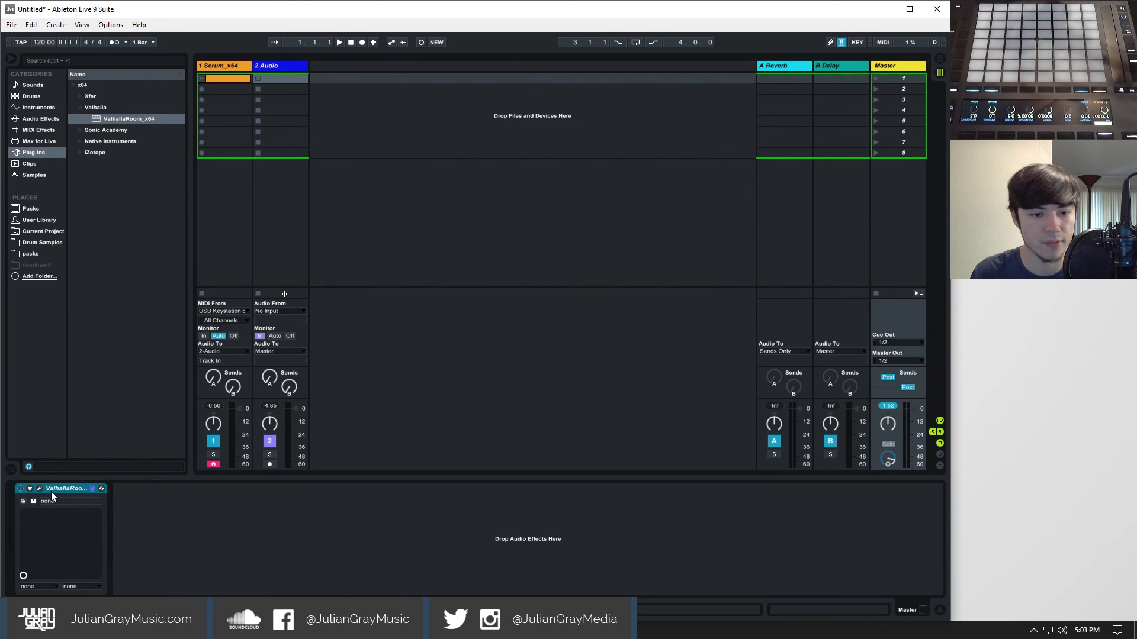